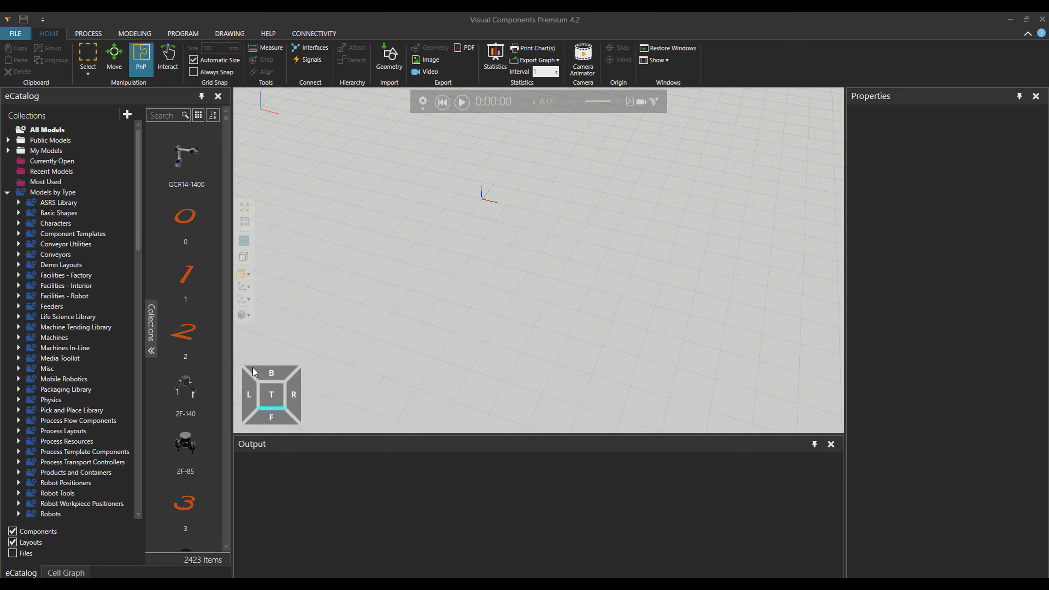
Filter the eCatalog to Process Layouts to show the Palletizing layout with truckload forming.
click(66, 431)
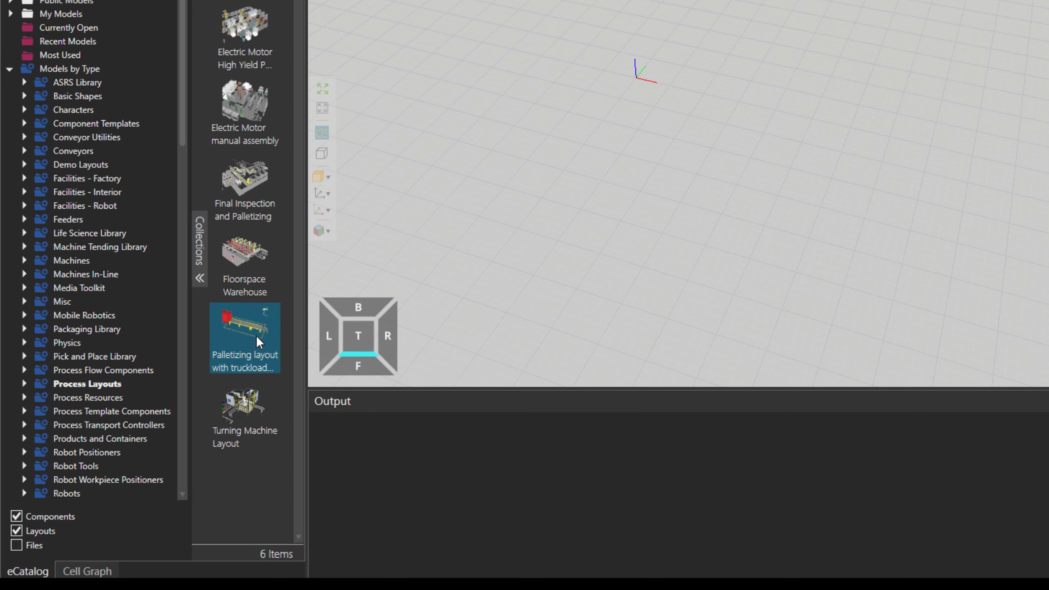
mouse_move(197, 400)
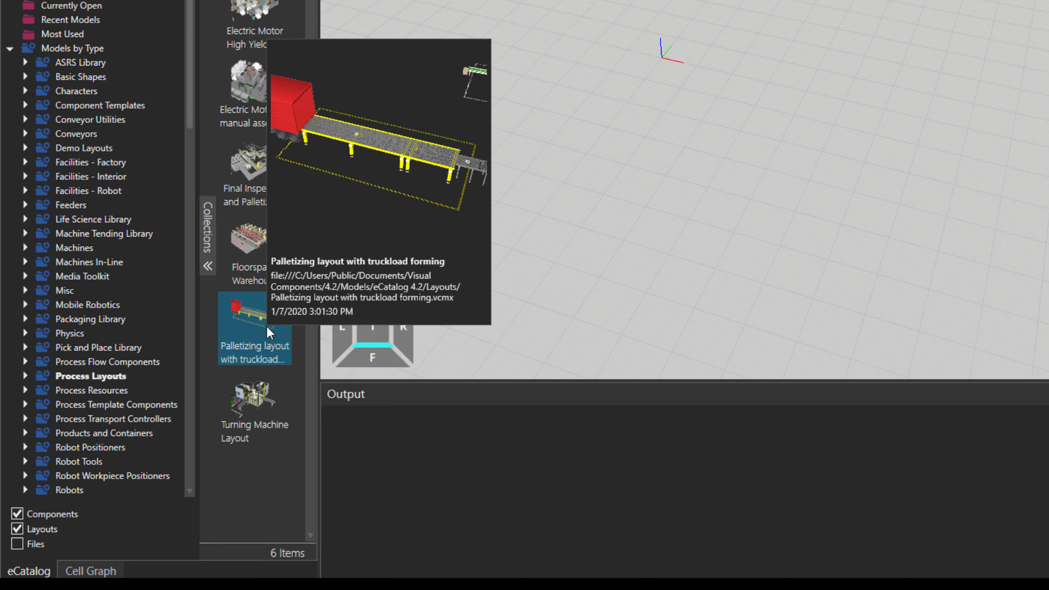
Open Palletizing layout with truckload forming and orbit and zoom onto the robot cell.
right_click(269, 332)
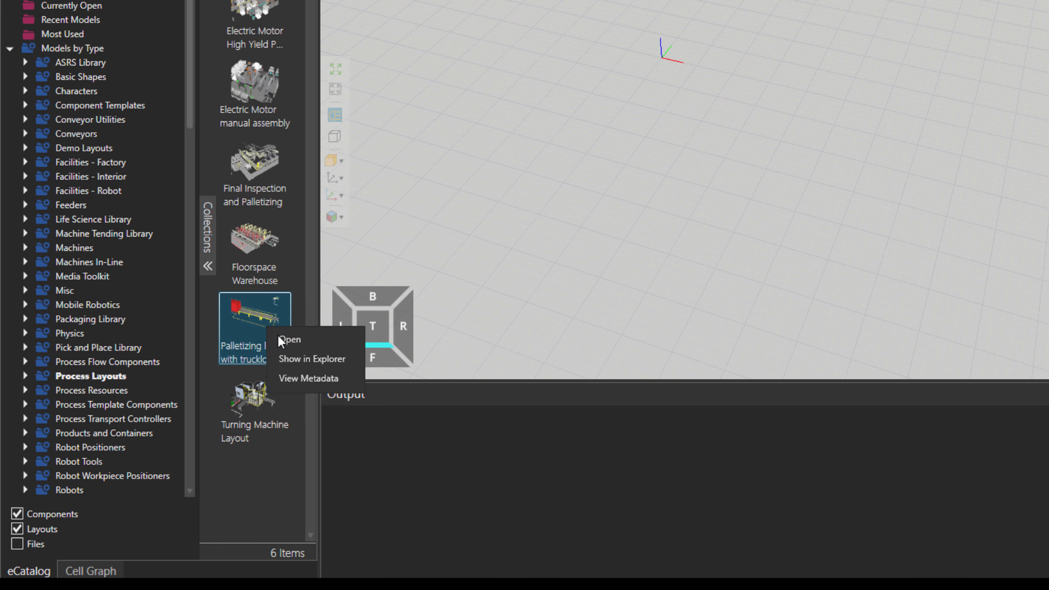
click(284, 337)
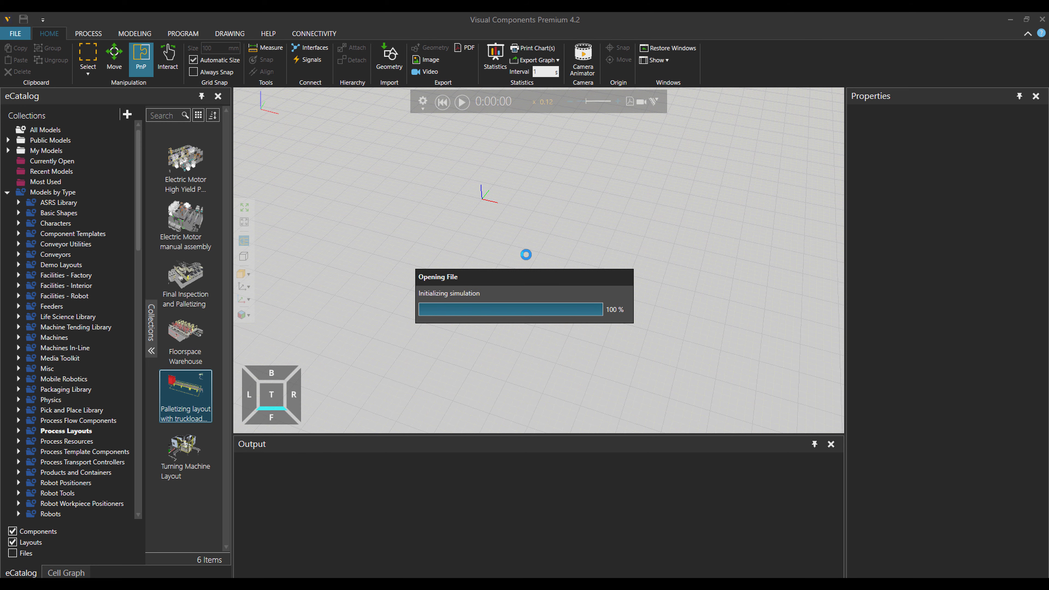
right_drag(681, 244, 449, 278)
scroll(574, 277, up, 3)
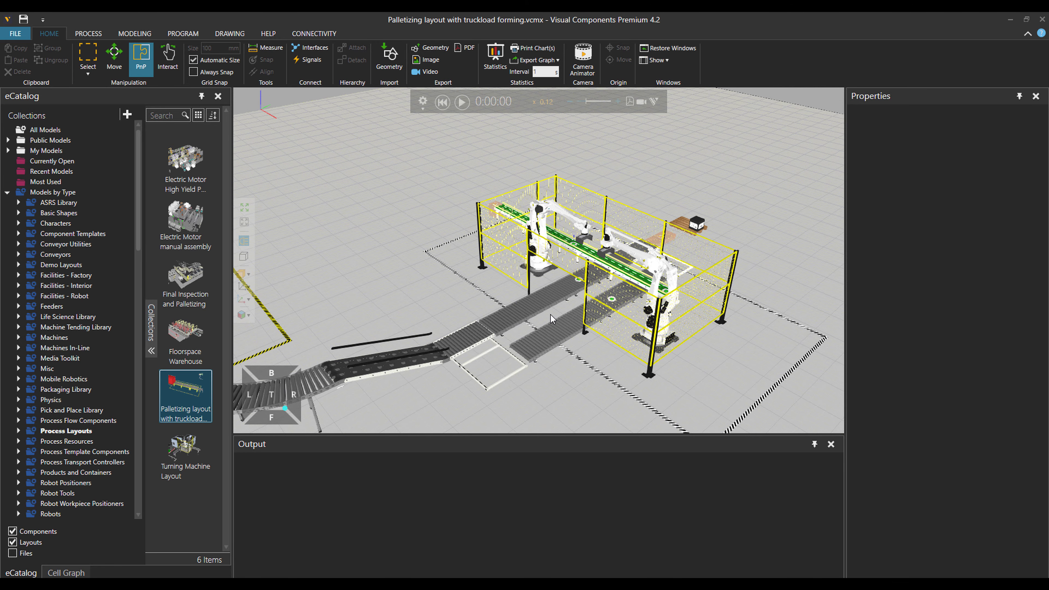
Show the Box1Pick and Palletizing process labels using the PROCESS tab's Processes command.
right_drag(552, 315, 541, 308)
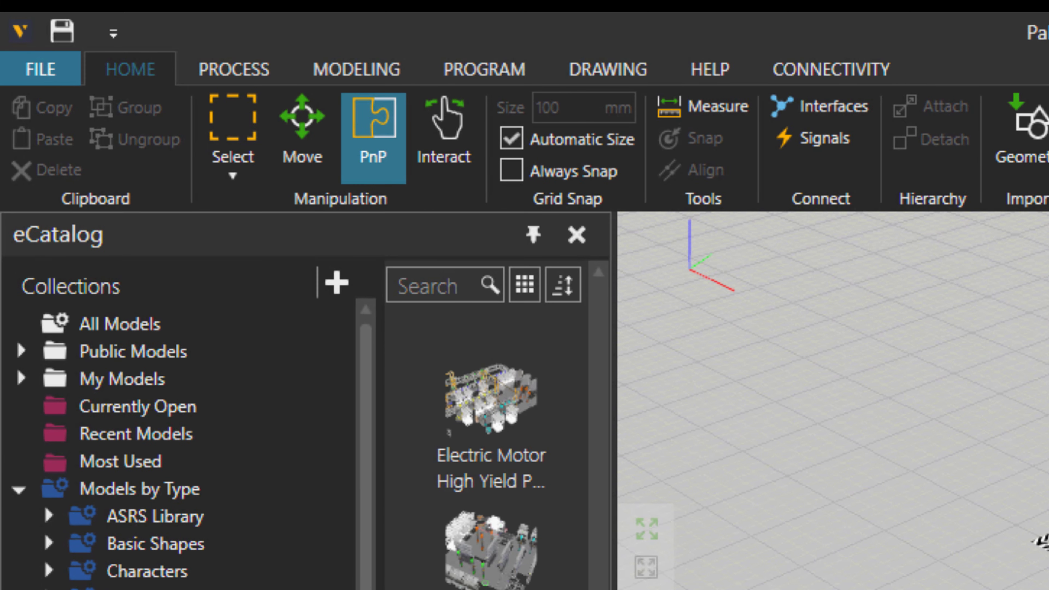
click(260, 74)
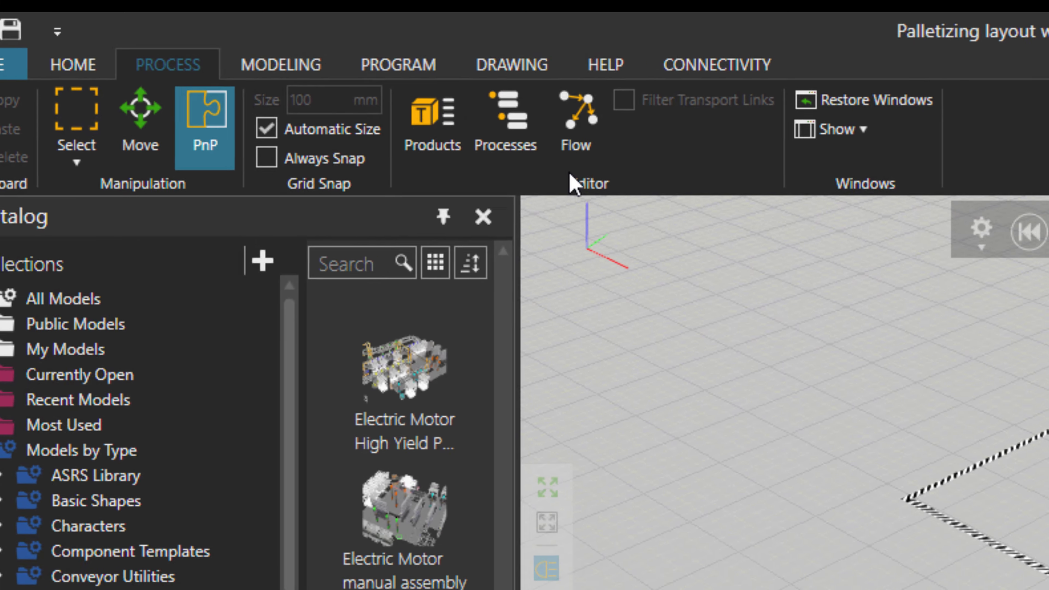
click(602, 133)
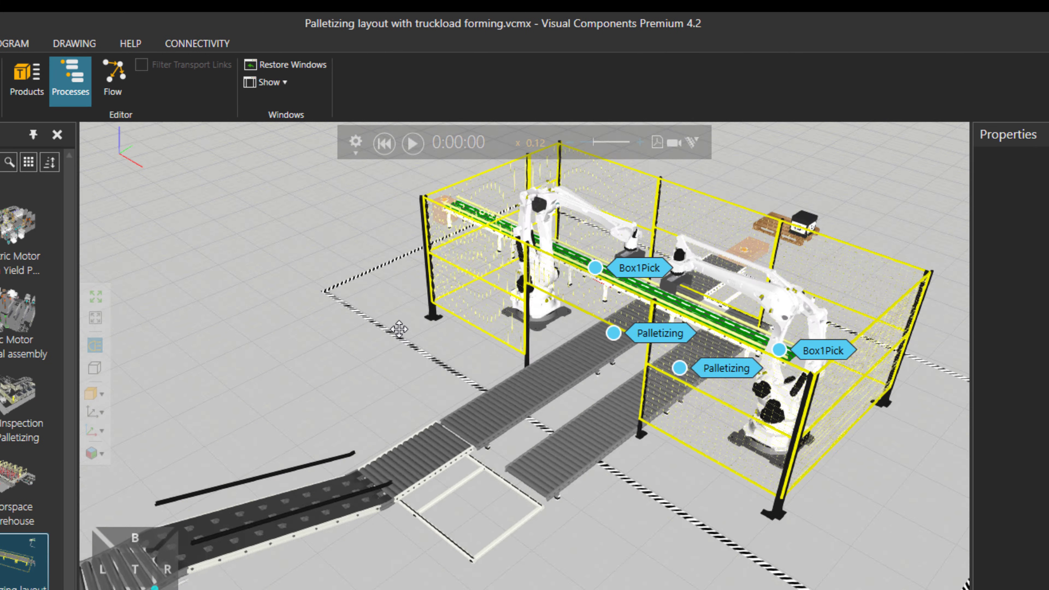
middle_drag(402, 337, 359, 349)
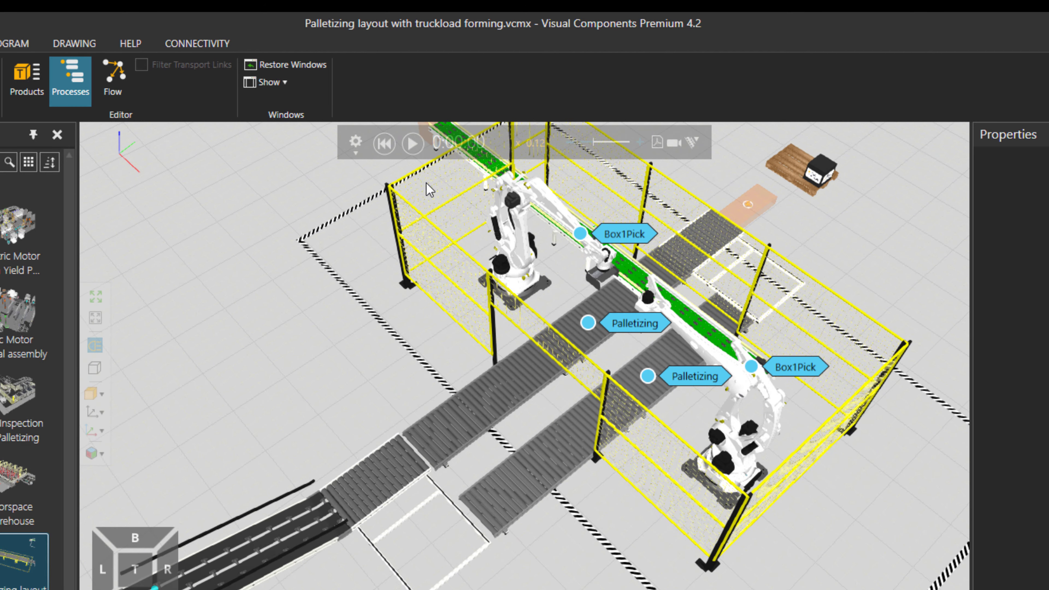
Run the simulation at speeds from x0.36 to x0.70 and x0.04, then reset to 0:00:00.
click(412, 144)
click(640, 143)
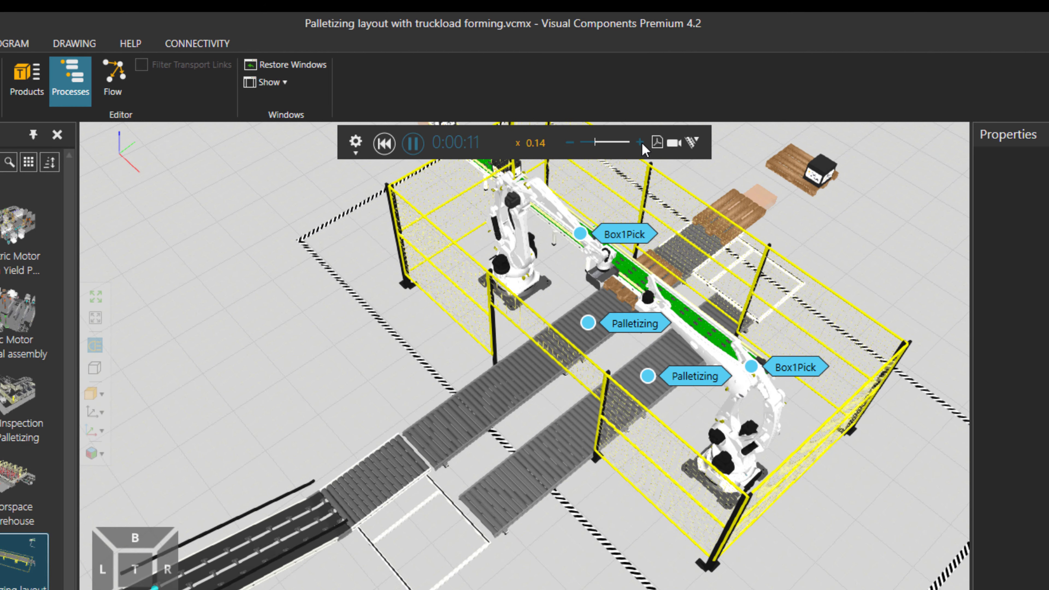
click(640, 143)
drag(598, 143, 603, 144)
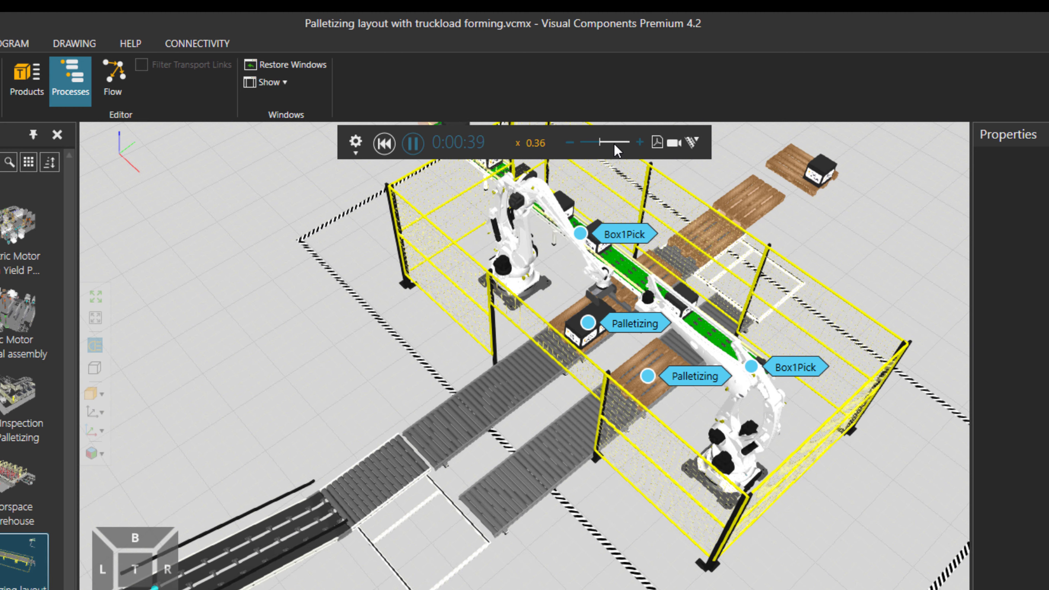
click(602, 144)
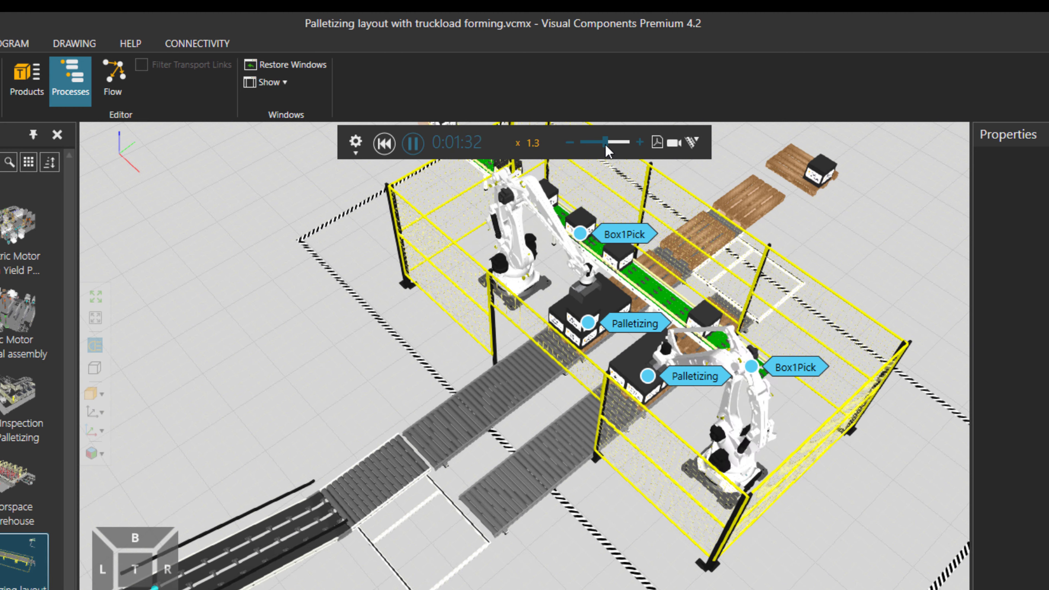
drag(602, 144, 601, 144)
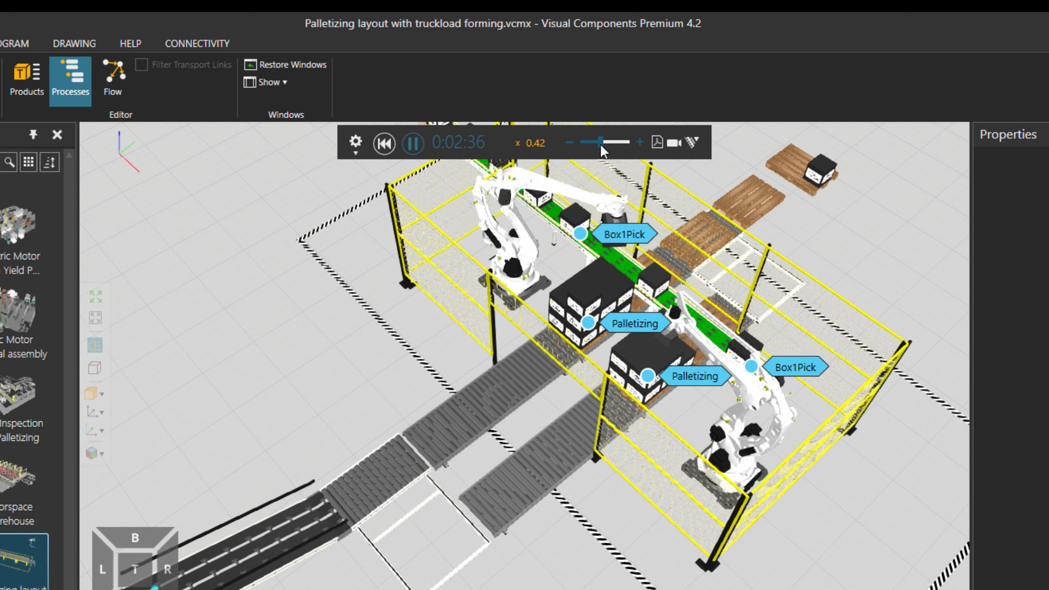
click(604, 145)
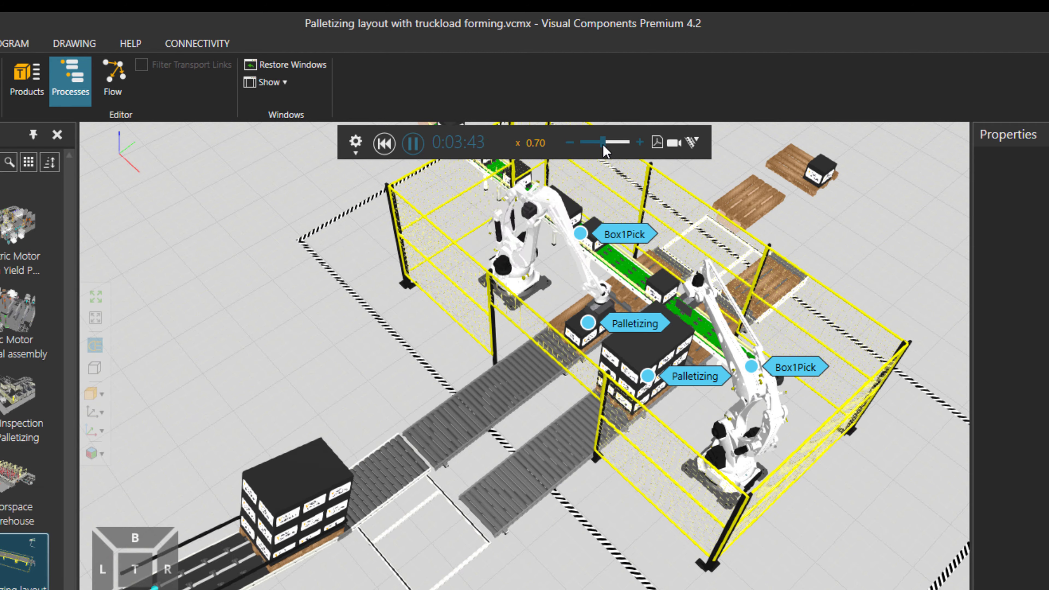
right_drag(427, 378, 420, 310)
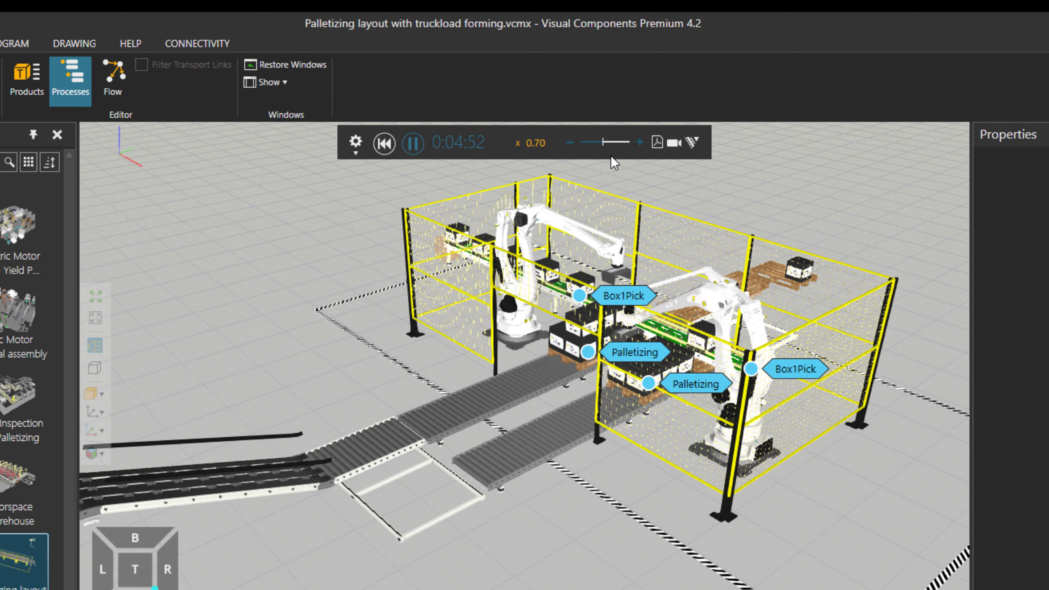
drag(604, 144, 588, 143)
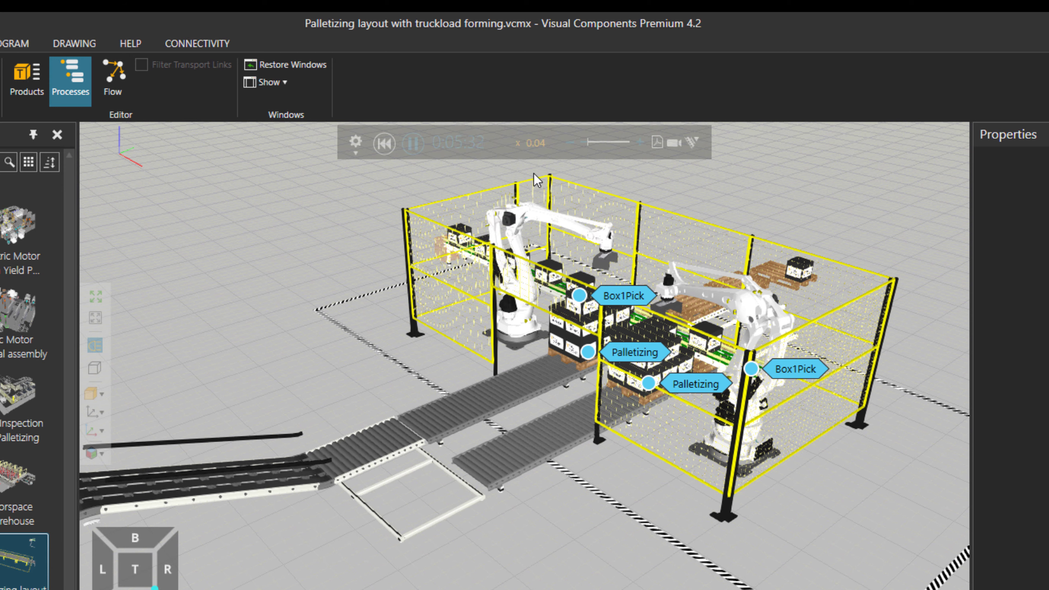
click(384, 143)
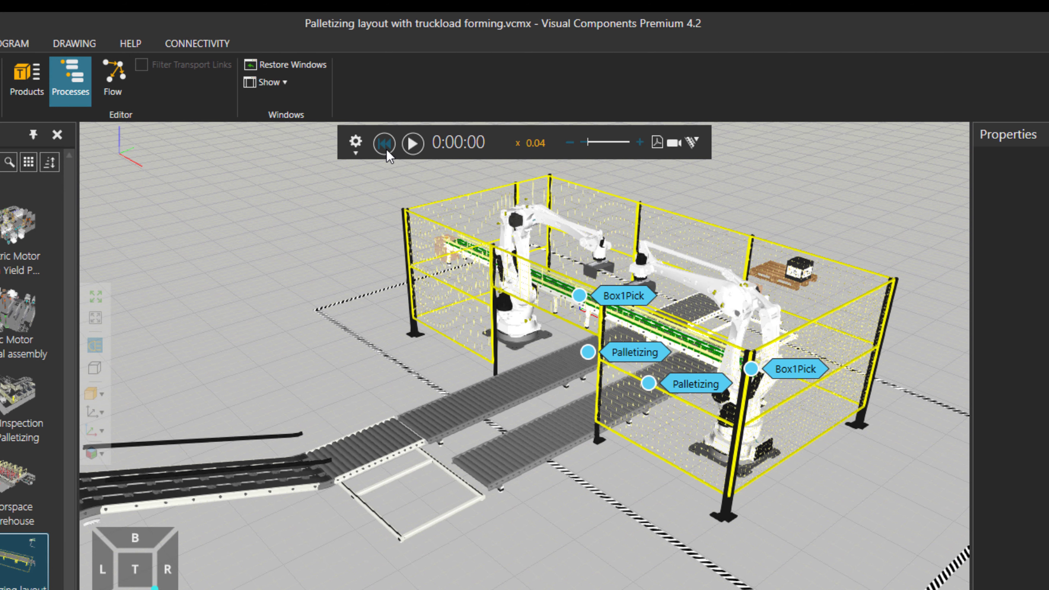
Open the process editors of both Palletizing routines and arrange them side by side.
click(625, 352)
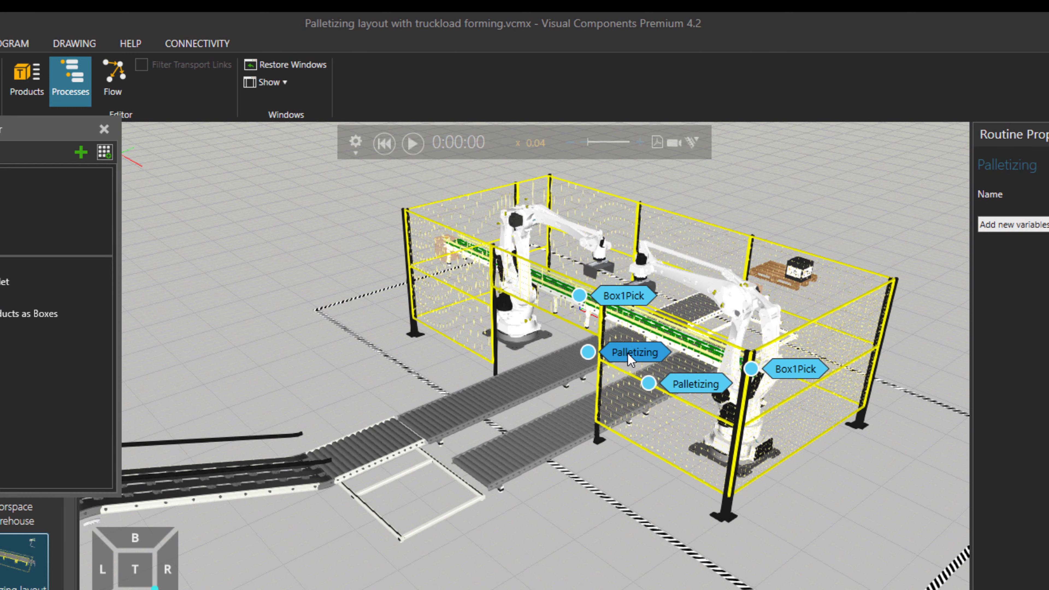
click(682, 384)
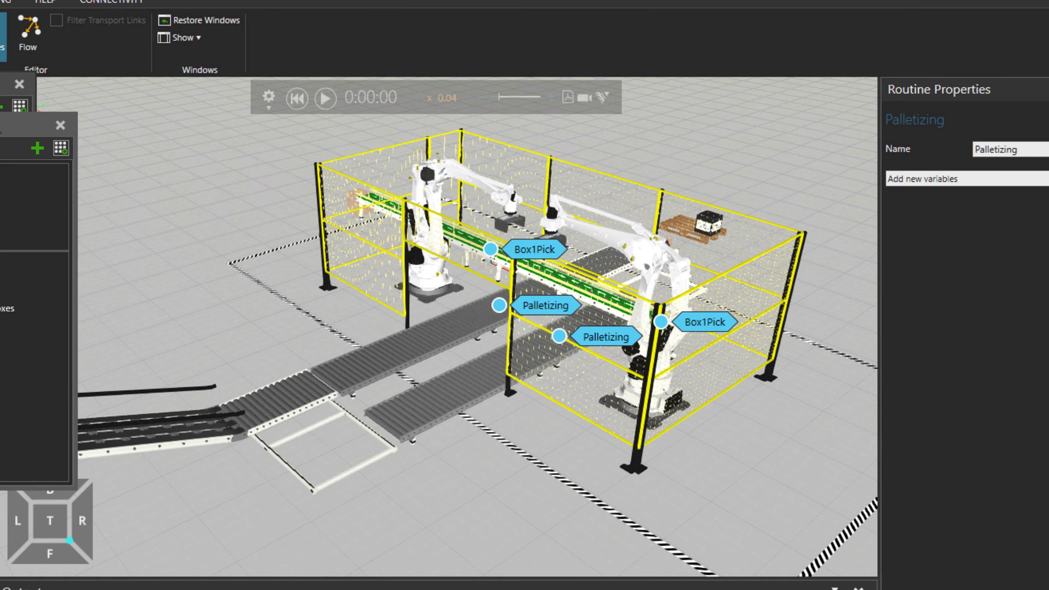
drag(4, 126, 808, 371)
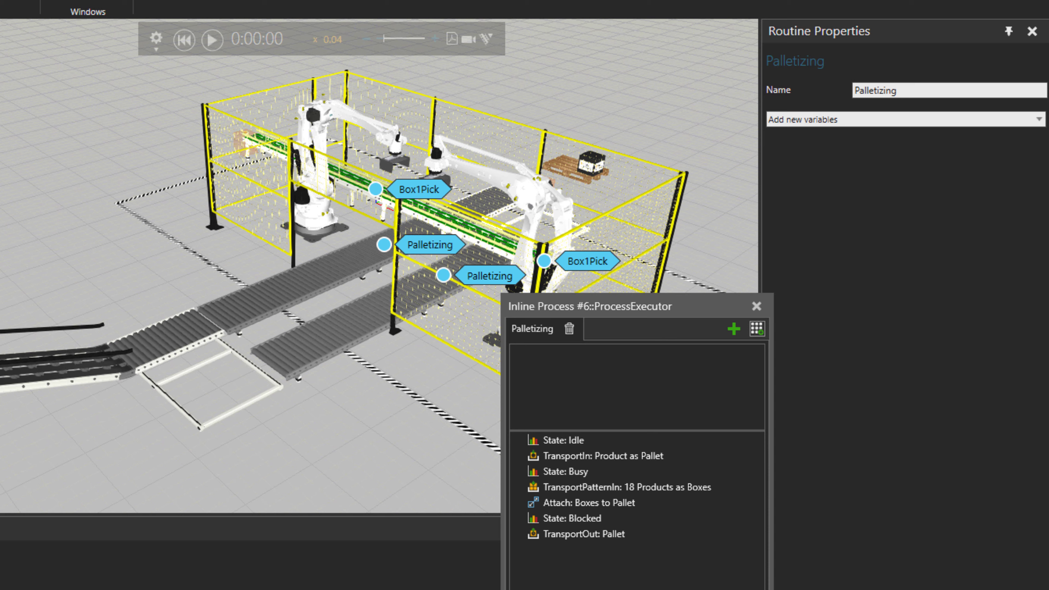
drag(2, 19, 396, 370)
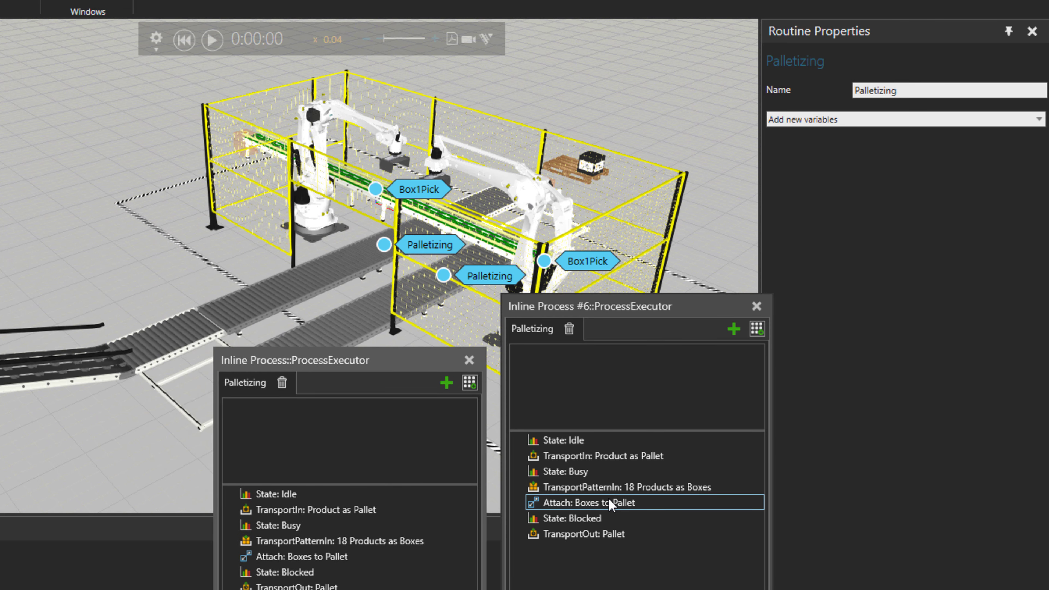
Set PatternCount Z to 1 on both TransportPatternIn statements, then close both editors.
click(611, 488)
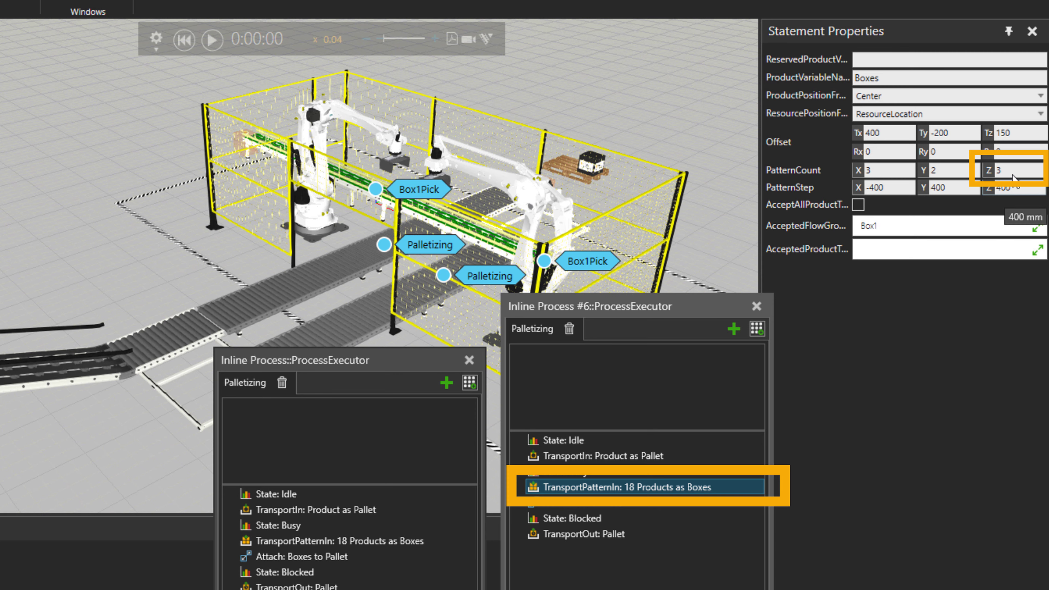
click(993, 172)
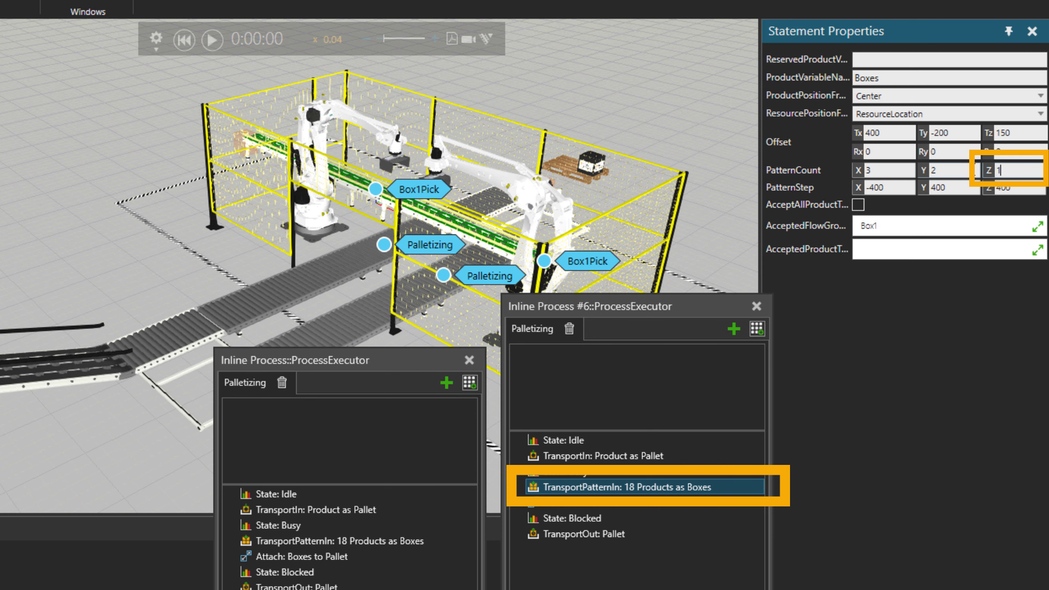
key(Return)
click(370, 544)
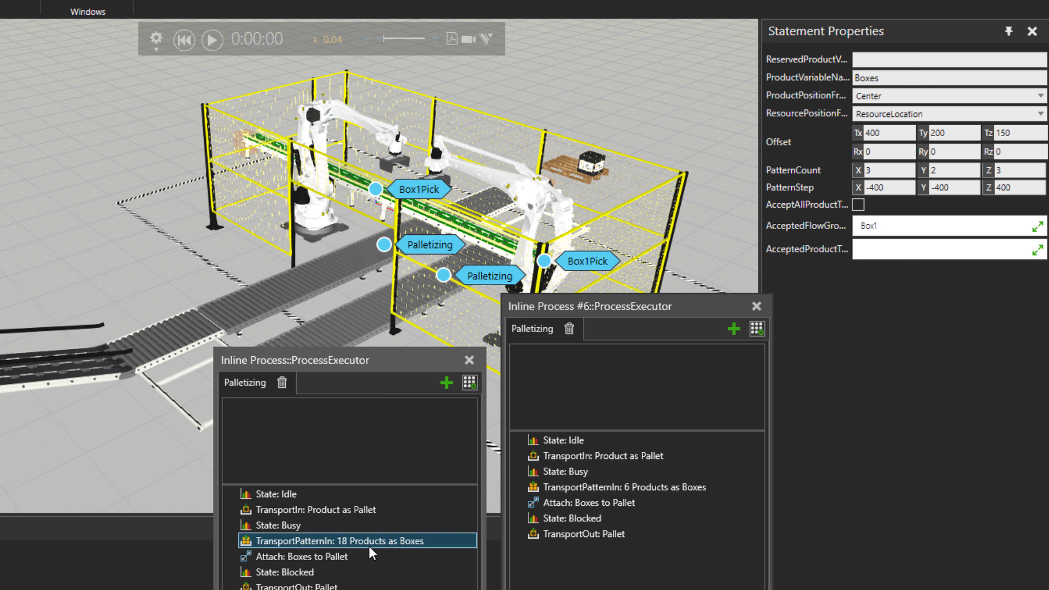
click(986, 172)
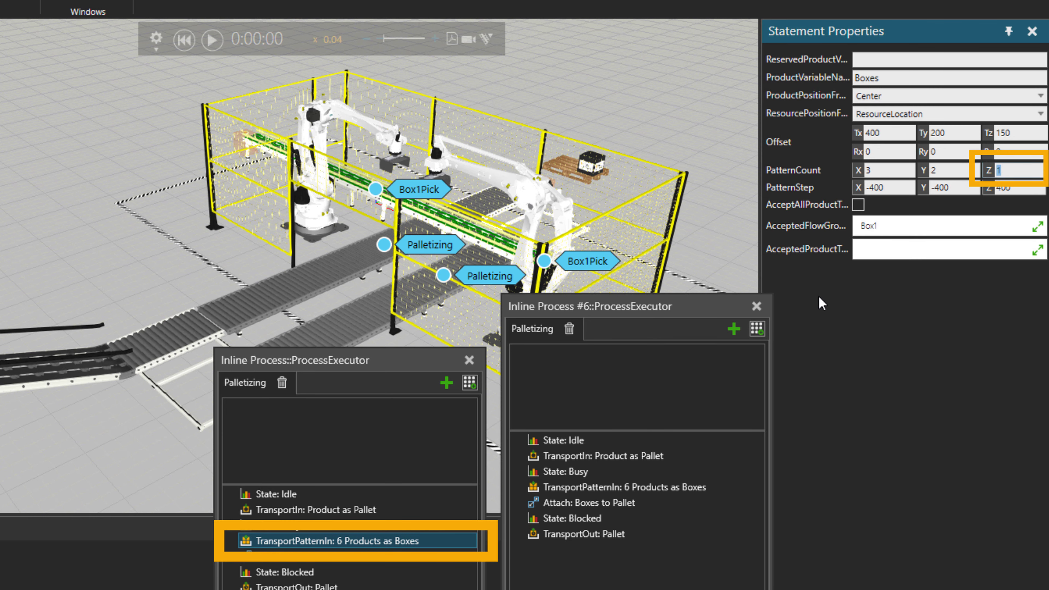
click(756, 306)
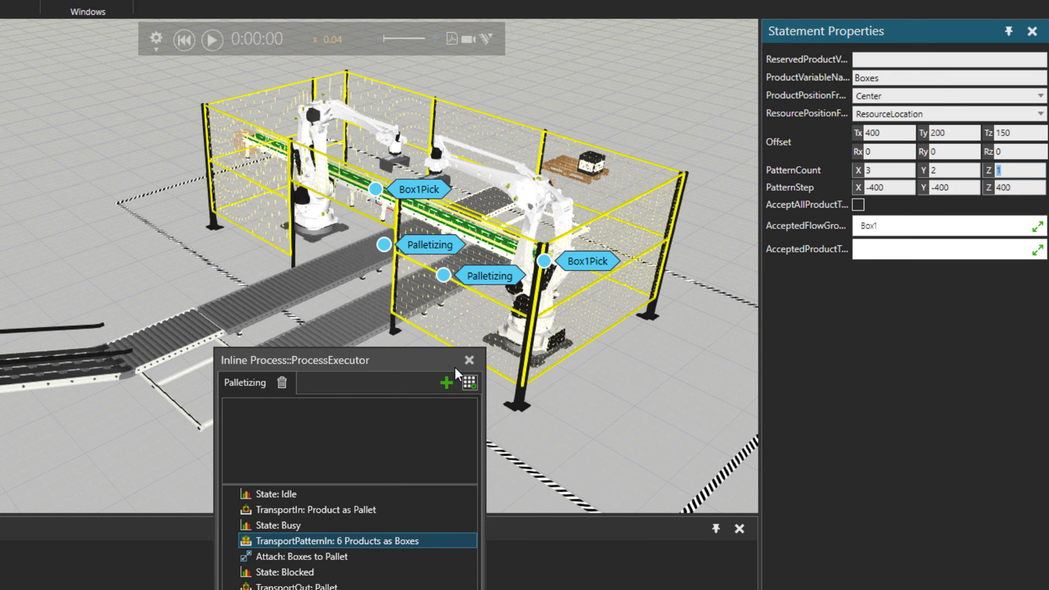
click(469, 361)
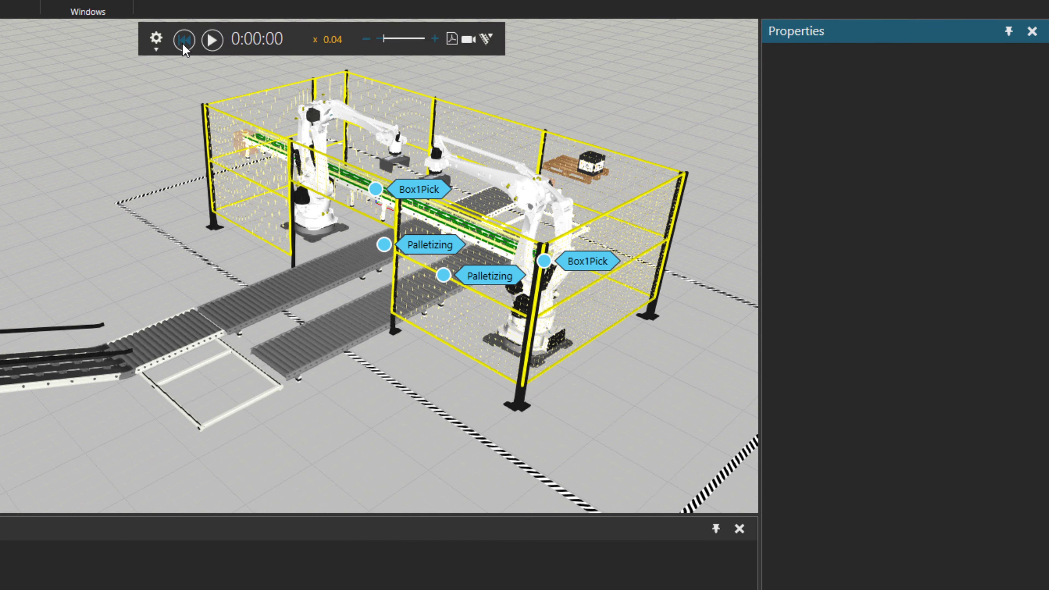
Start the simulation and raise playback speed to x0.25.
click(213, 40)
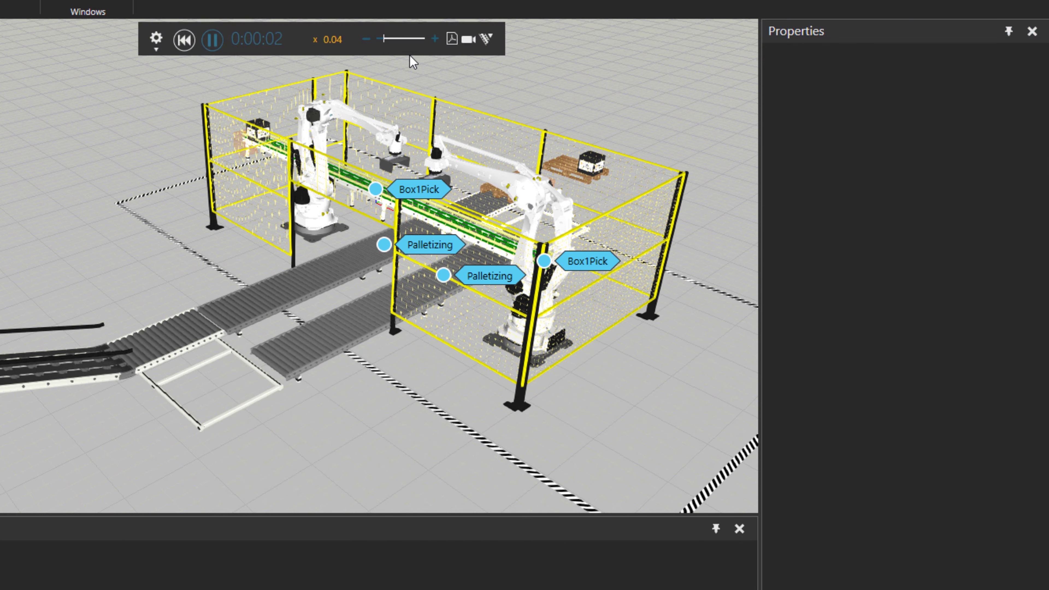
click(435, 39)
click(436, 38)
click(435, 38)
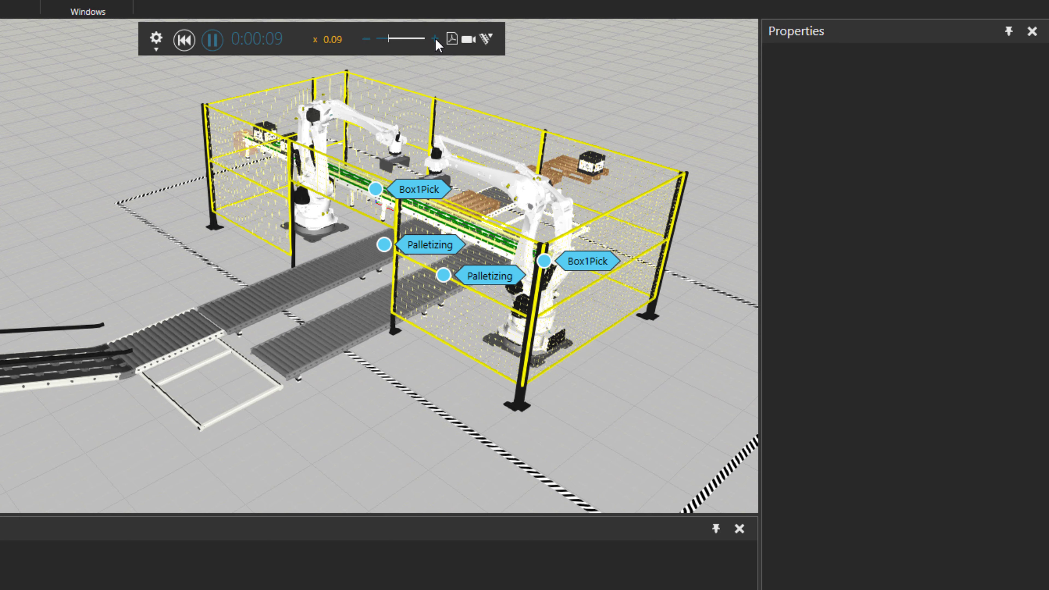
click(436, 38)
click(436, 39)
click(436, 39)
click(435, 38)
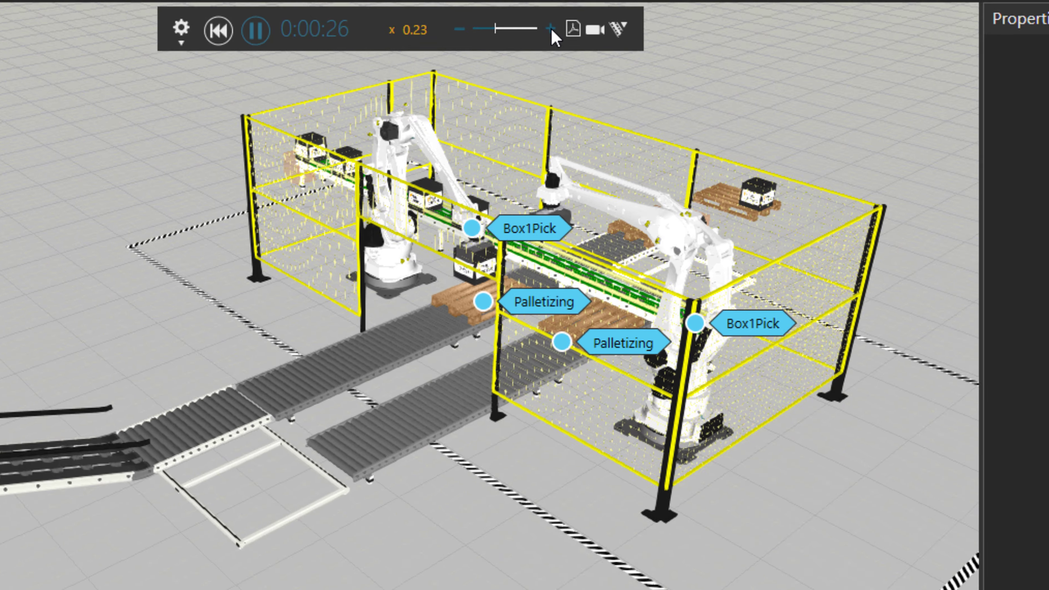
click(436, 38)
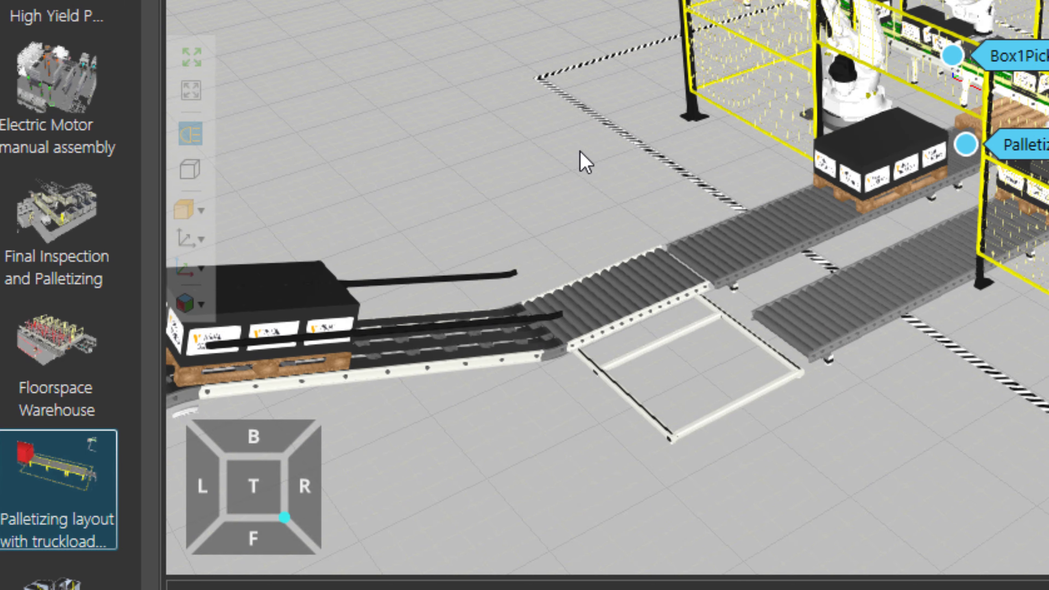
Change the Incline_or_Decline conveyor's ConveyorSpeed from 150 to 50 mm/s.
click(444, 346)
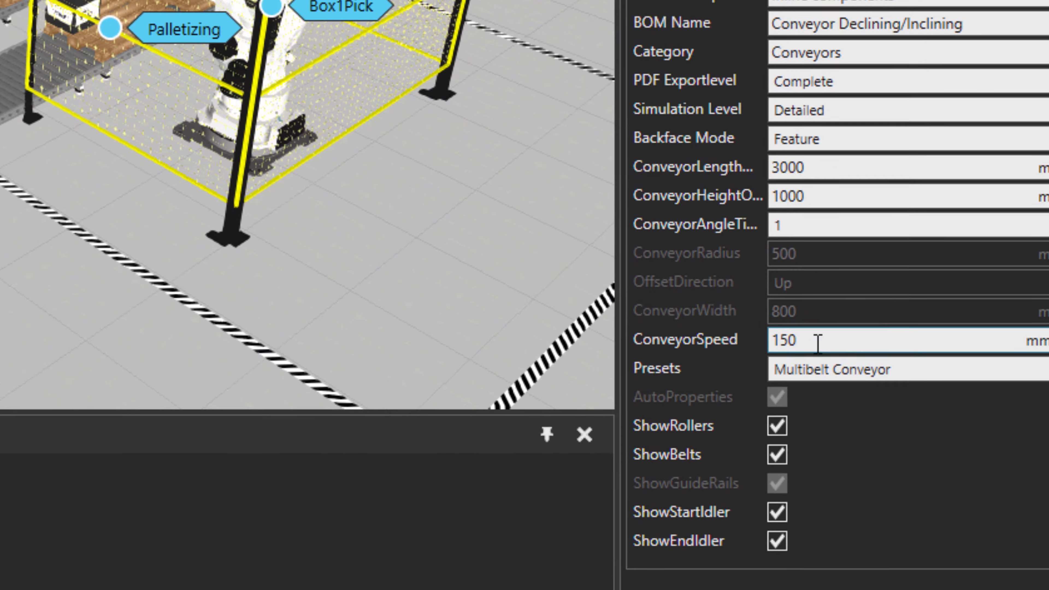
double_click(755, 342)
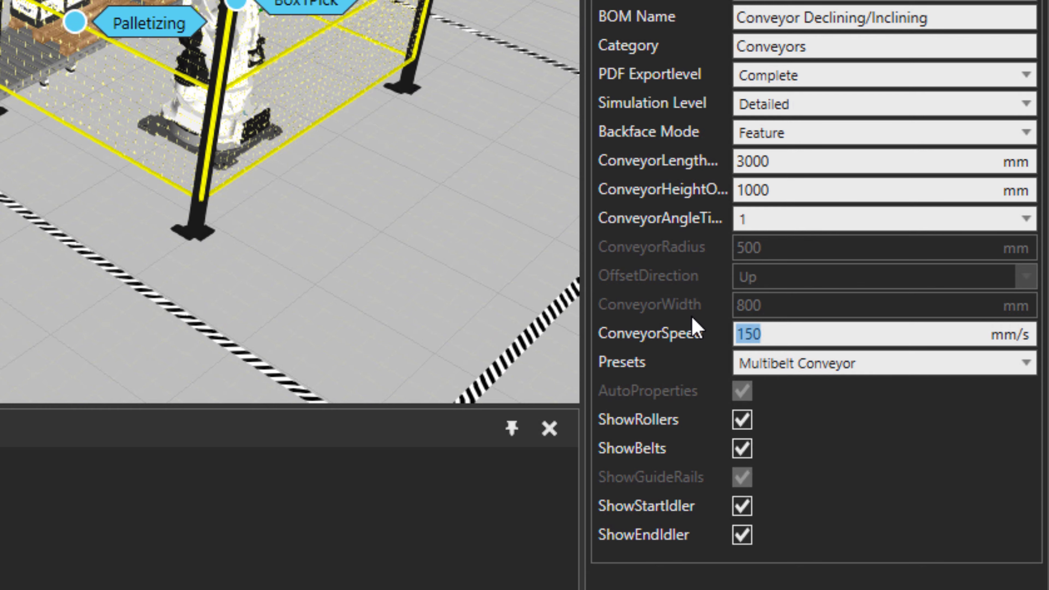
text(50)
key(Return)
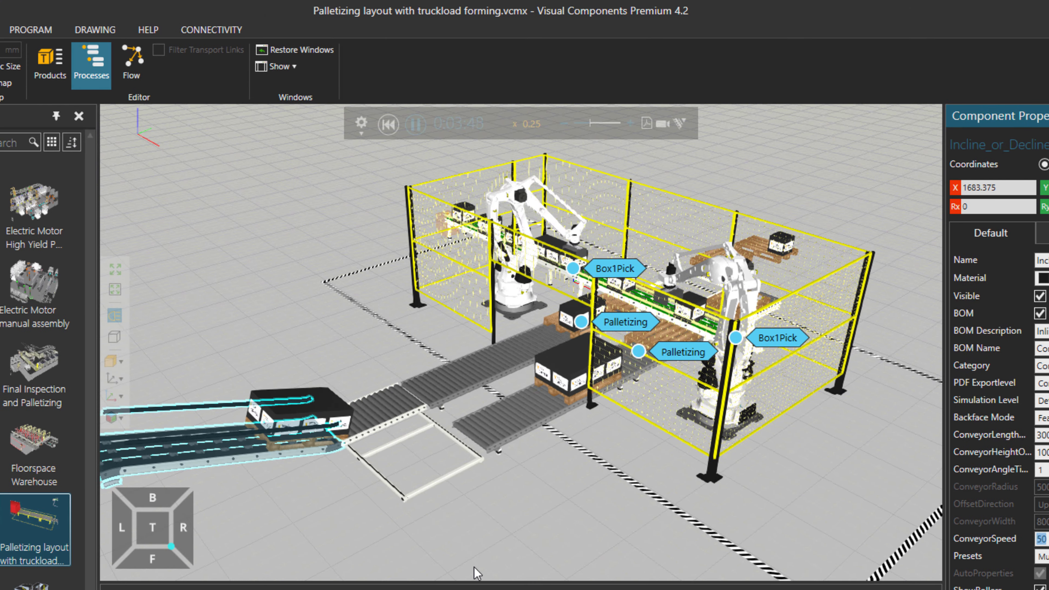
Set the Shuttle Conveyor's servo ShuttleSpeed to 100 mm/s and reset the simulation.
click(432, 487)
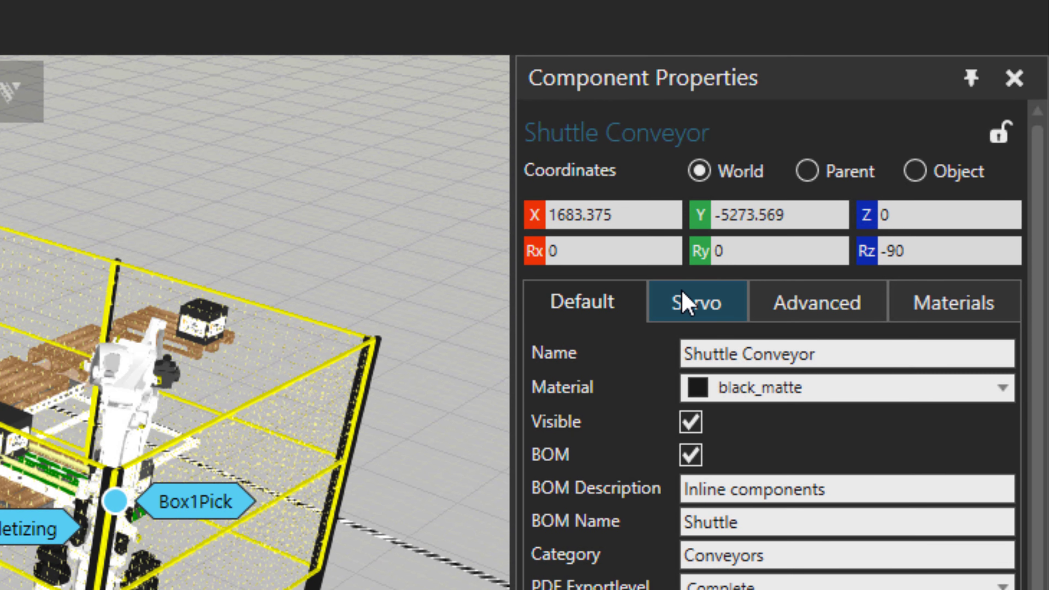
click(1017, 237)
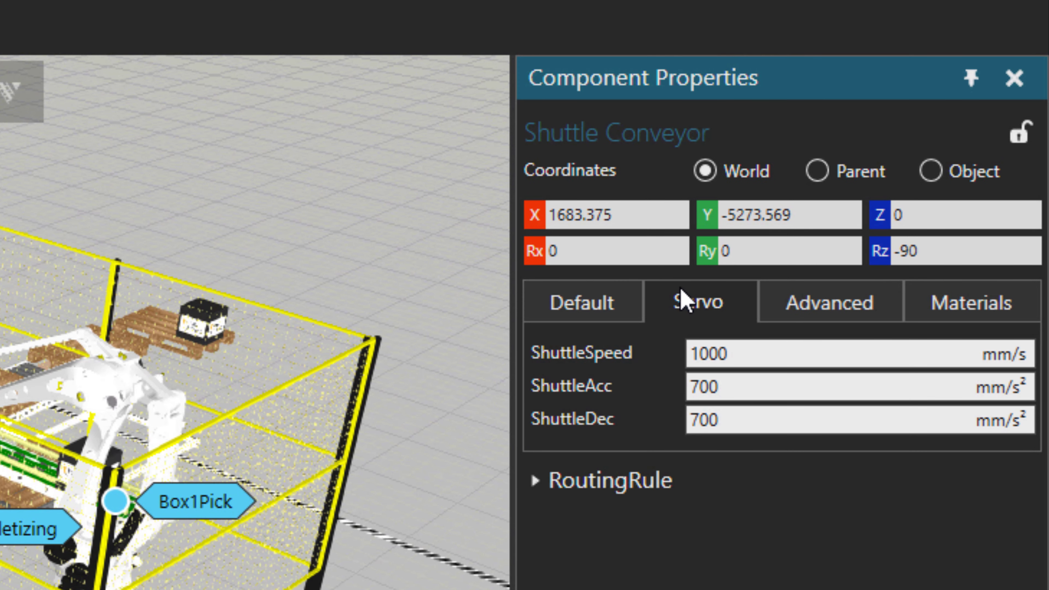
drag(749, 354, 626, 358)
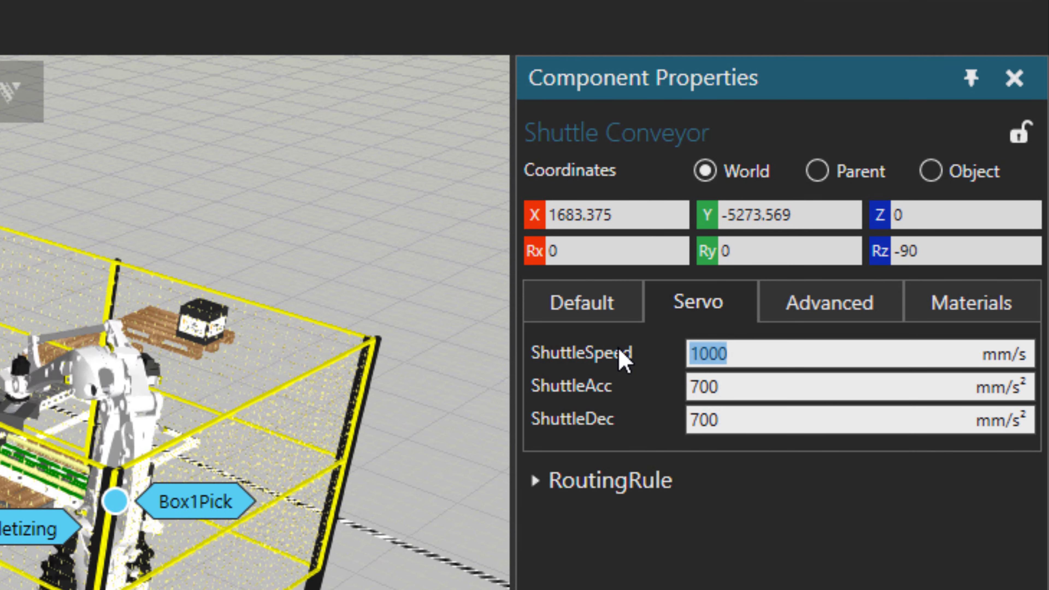
text(100)
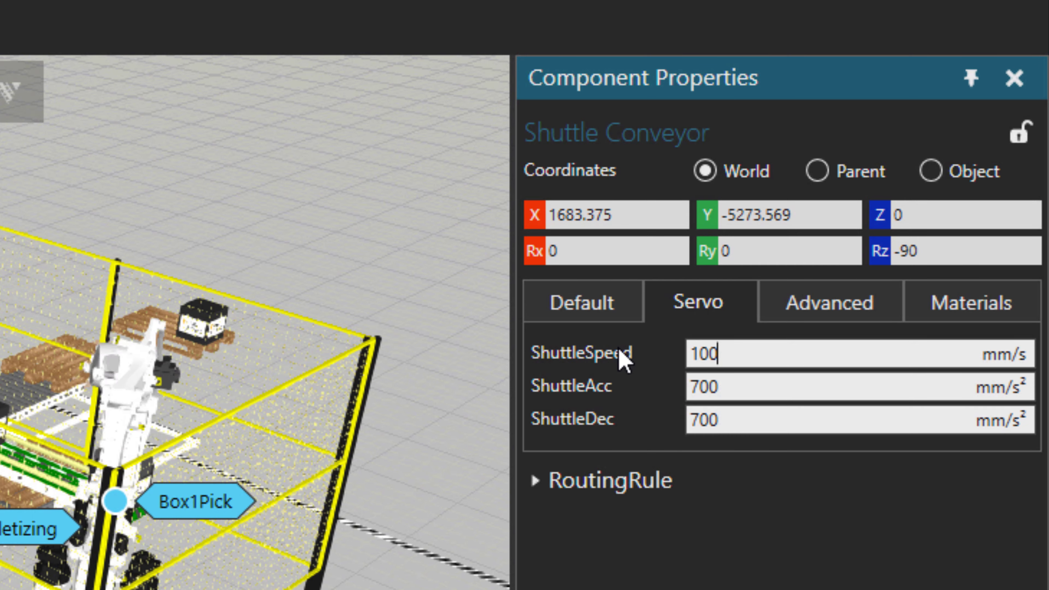
key(Return)
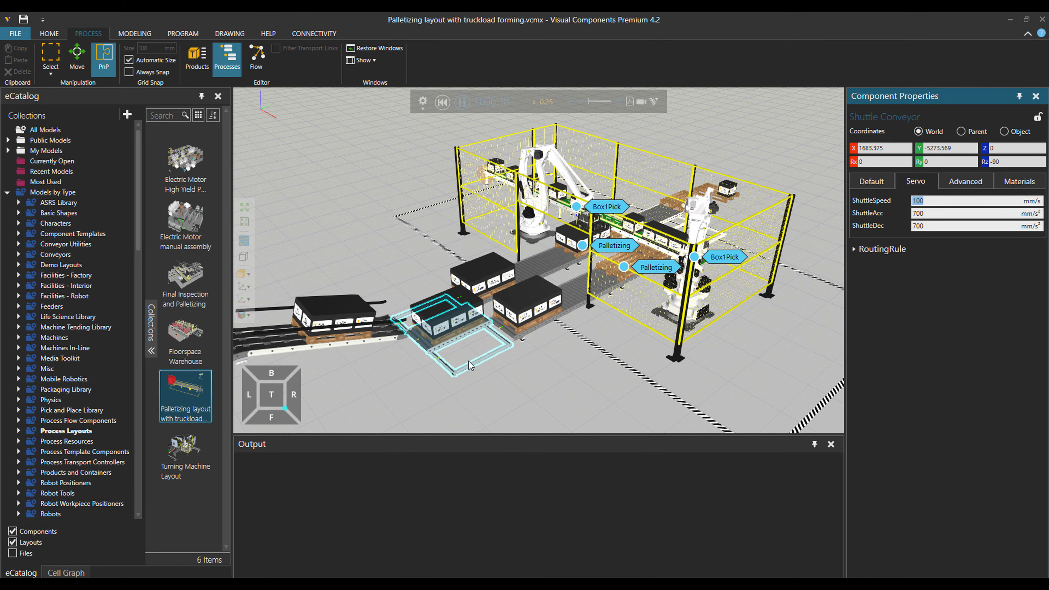
click(442, 102)
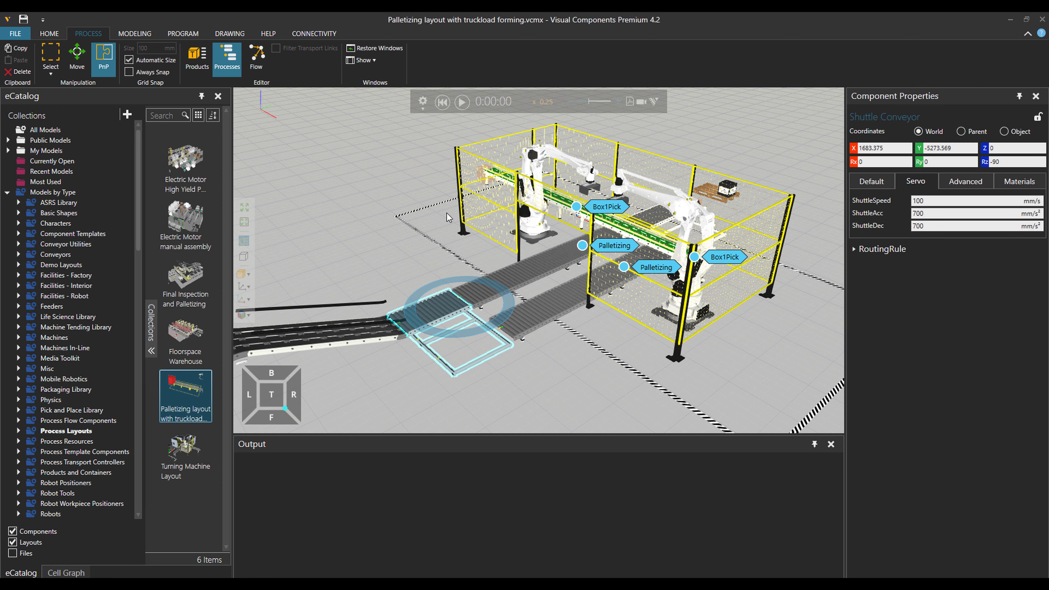
Open the second Palletizing routine and insert a Get Property statement after State: Idle.
double_click(653, 269)
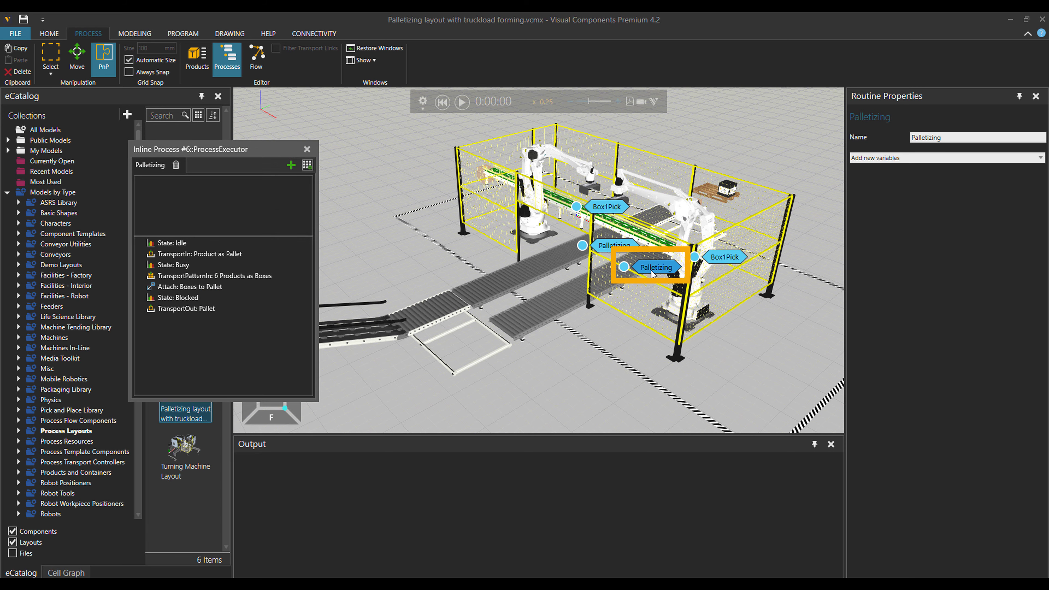
drag(282, 148, 862, 295)
click(787, 383)
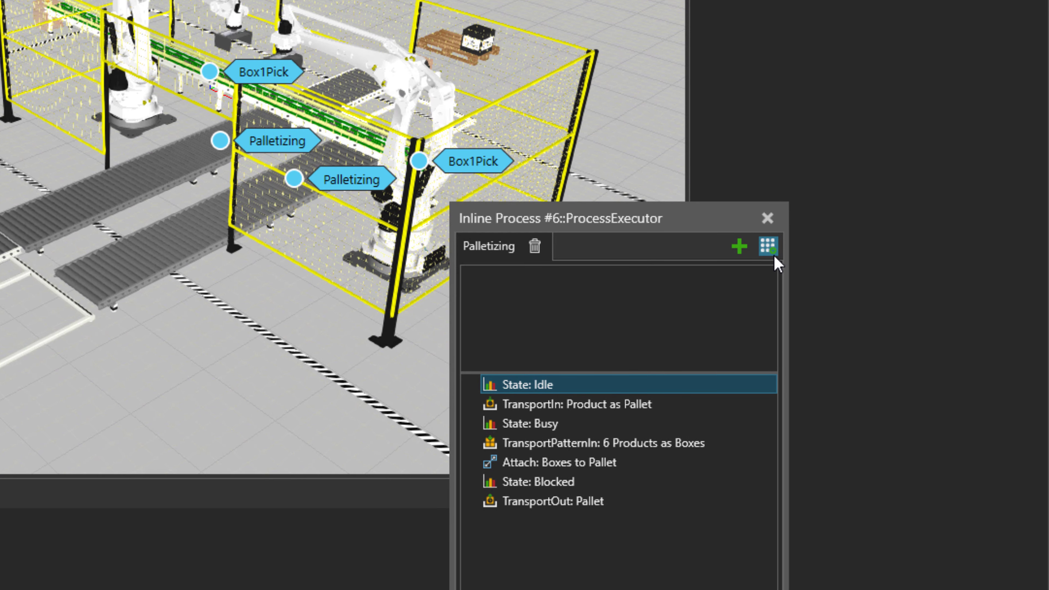
click(775, 258)
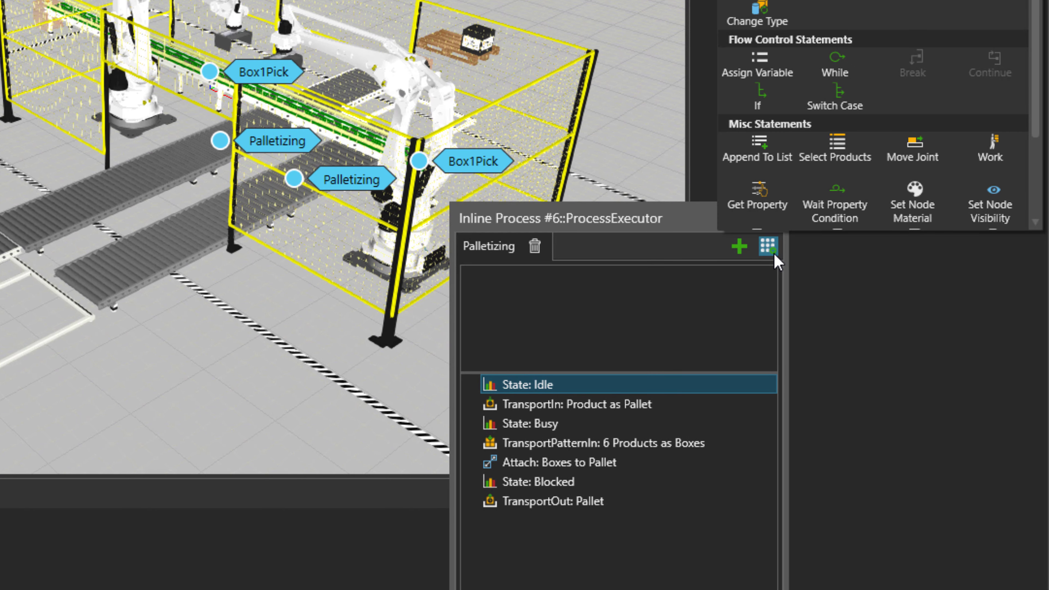
scroll(764, 207, down, 1)
click(764, 149)
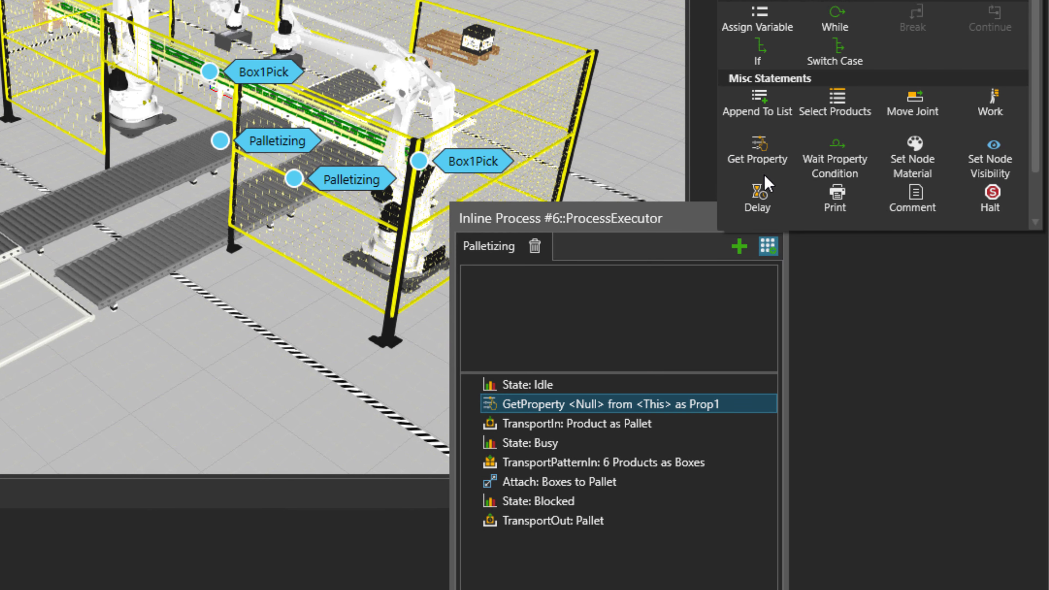
Insert a Wait Property Condition statement after State: Blocked, then select the GetProperty step.
click(571, 501)
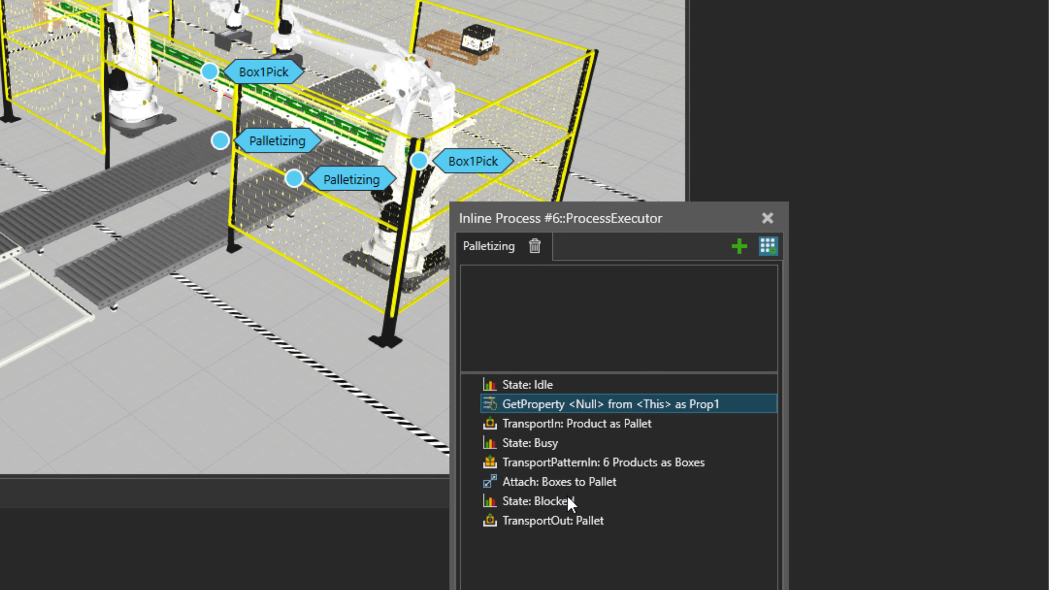
click(550, 501)
click(769, 248)
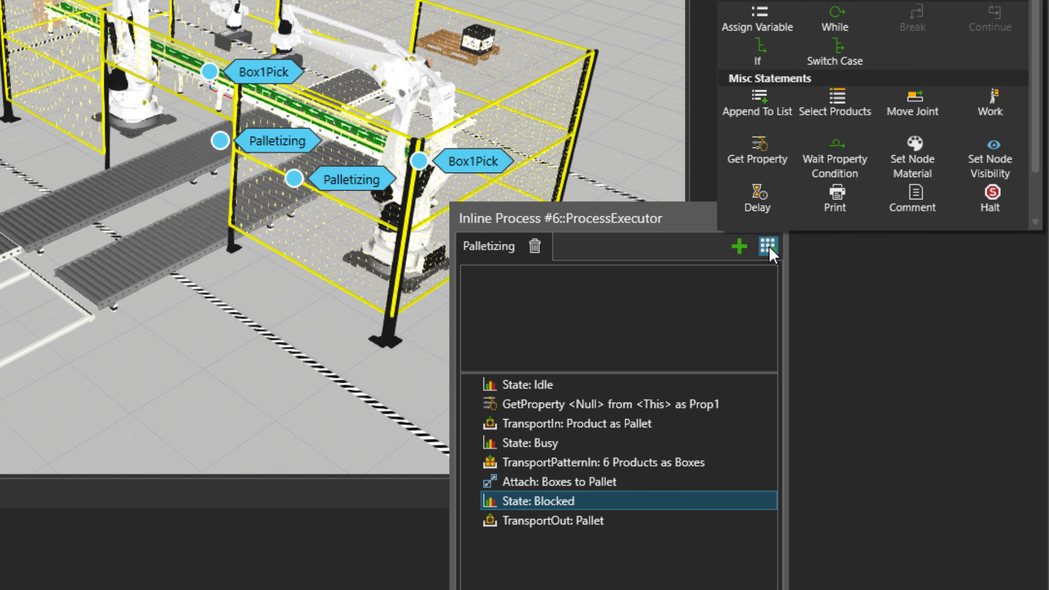
click(832, 174)
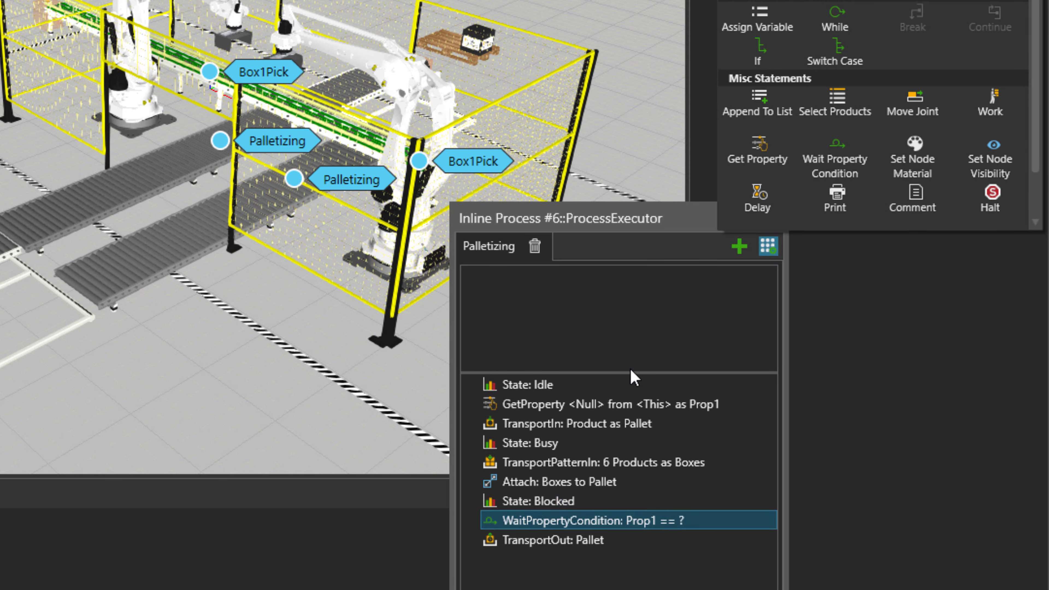
click(616, 406)
click(616, 406)
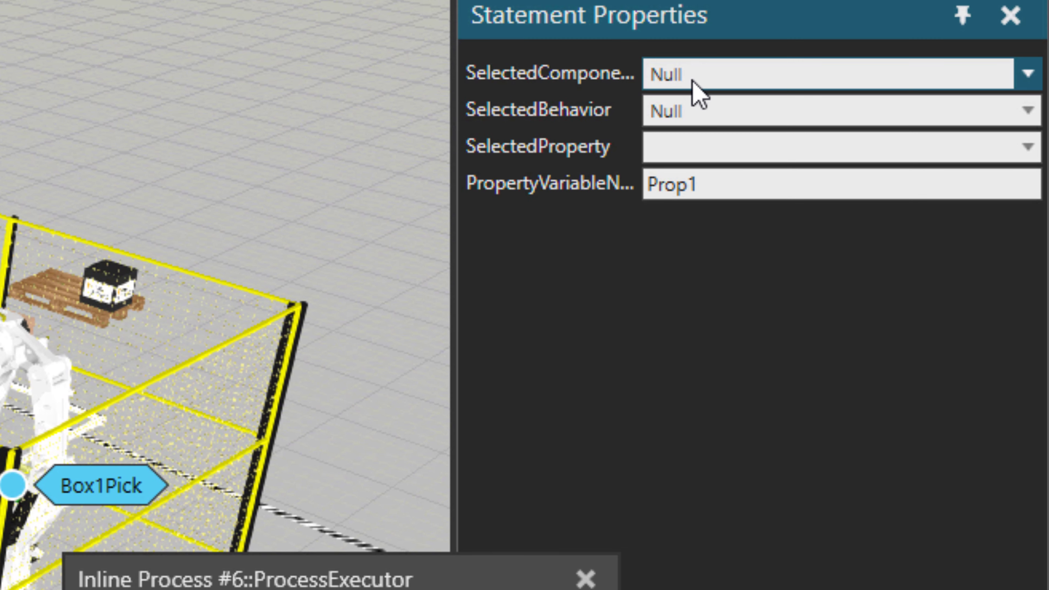
Point GetProperty at Incline_or_Decline, Statistics, PartsCurrent, storing it in variable PartCount.
click(693, 78)
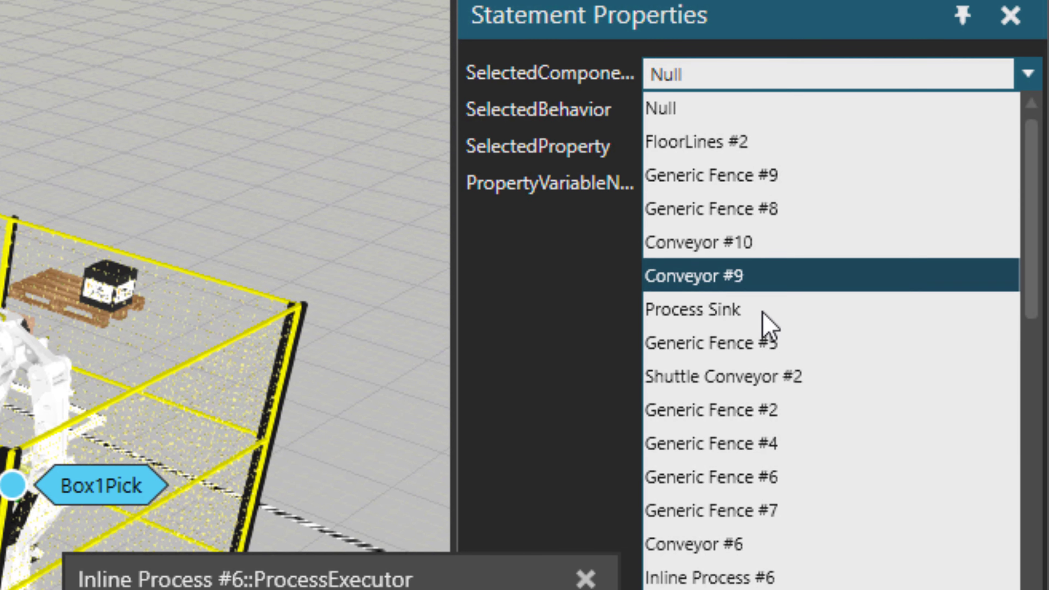
scroll(719, 393, down, 5)
click(738, 479)
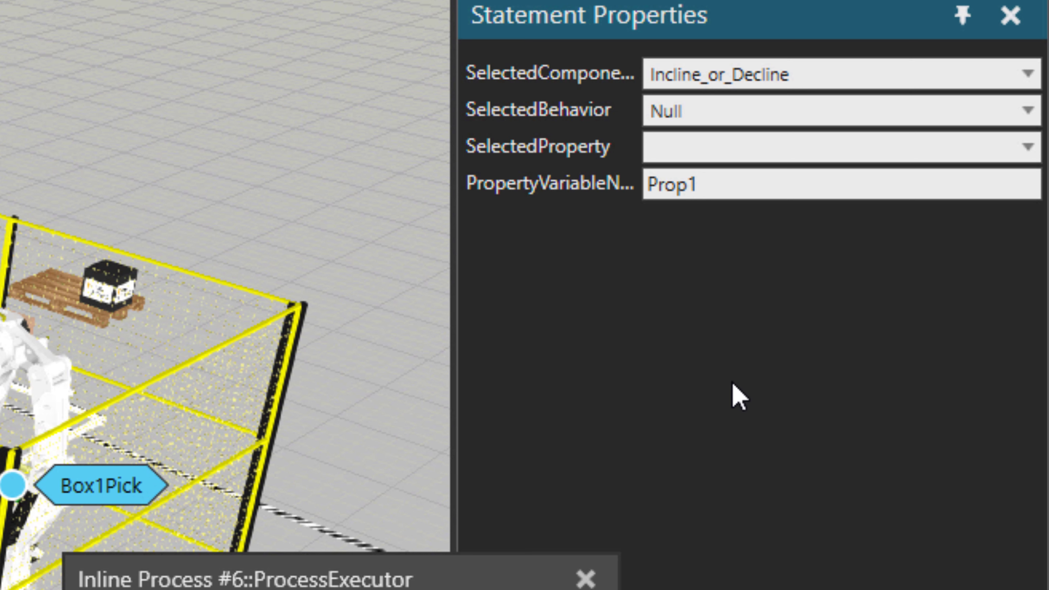
click(692, 119)
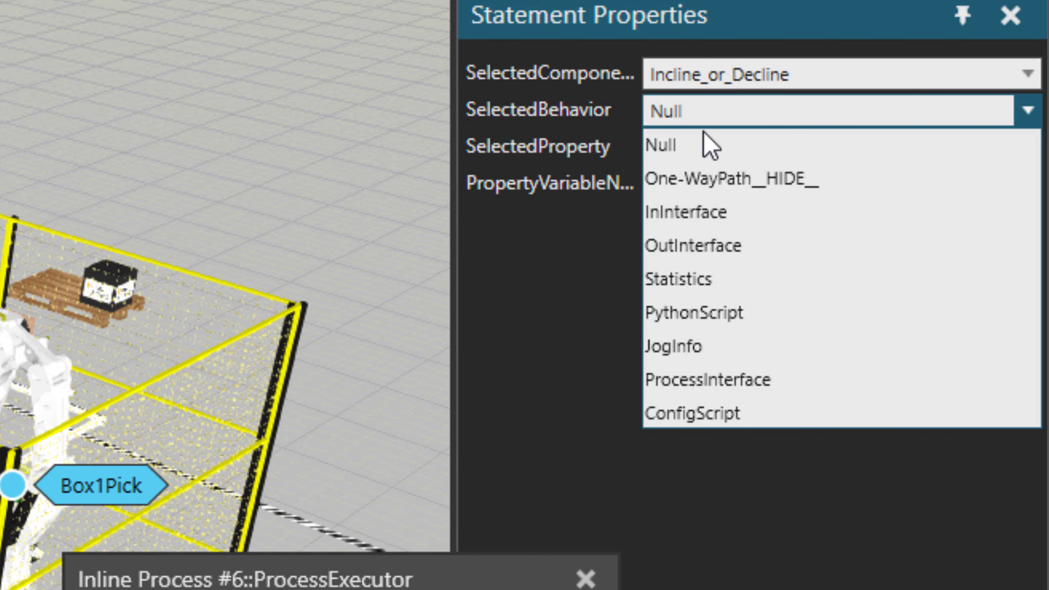
click(732, 285)
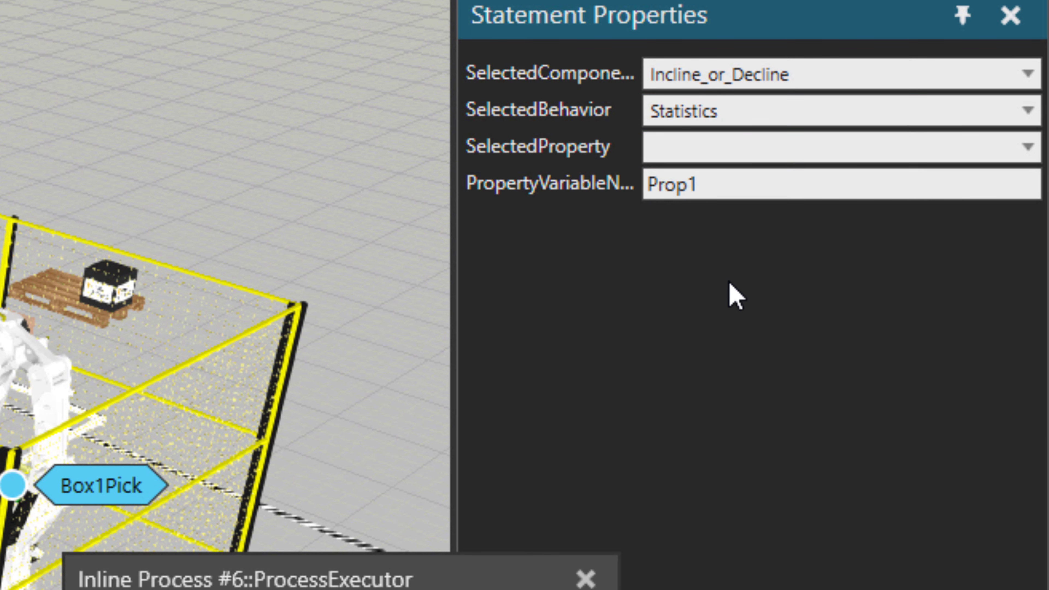
click(718, 147)
click(752, 284)
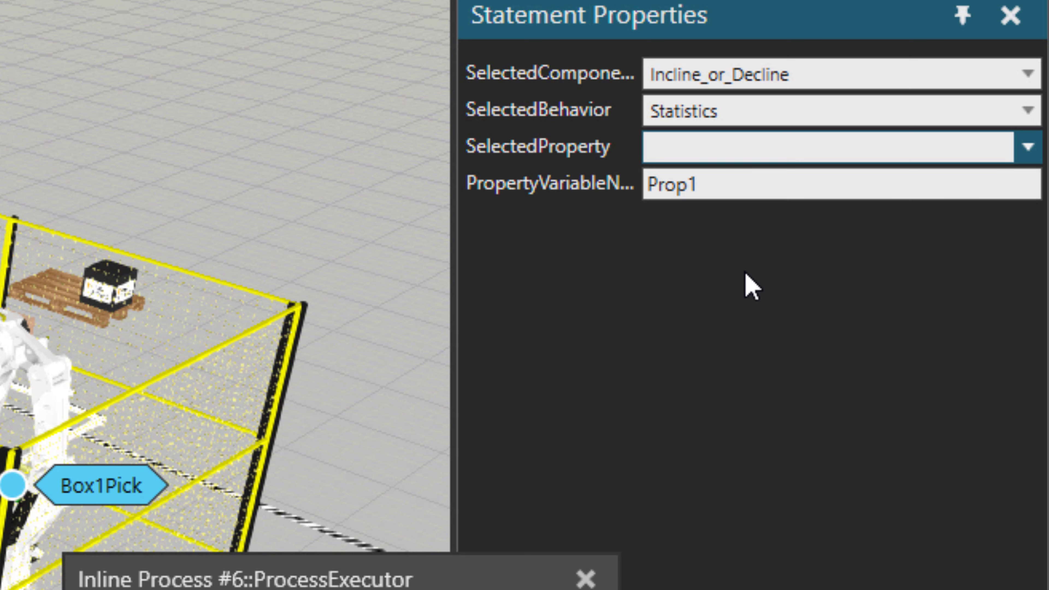
double_click(701, 192)
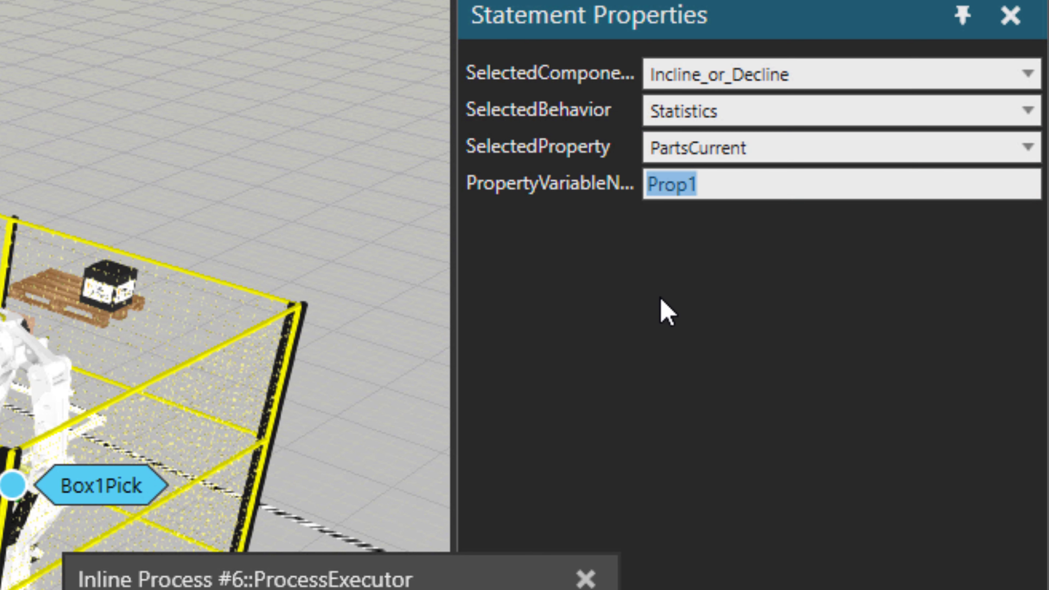
text(PartCount)
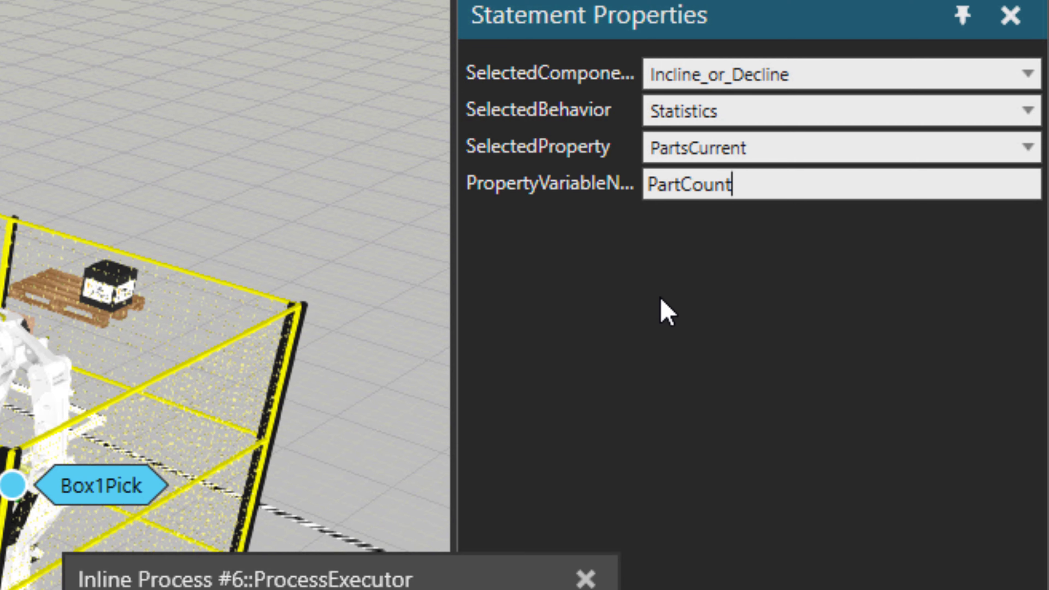
key(ctrl+a)
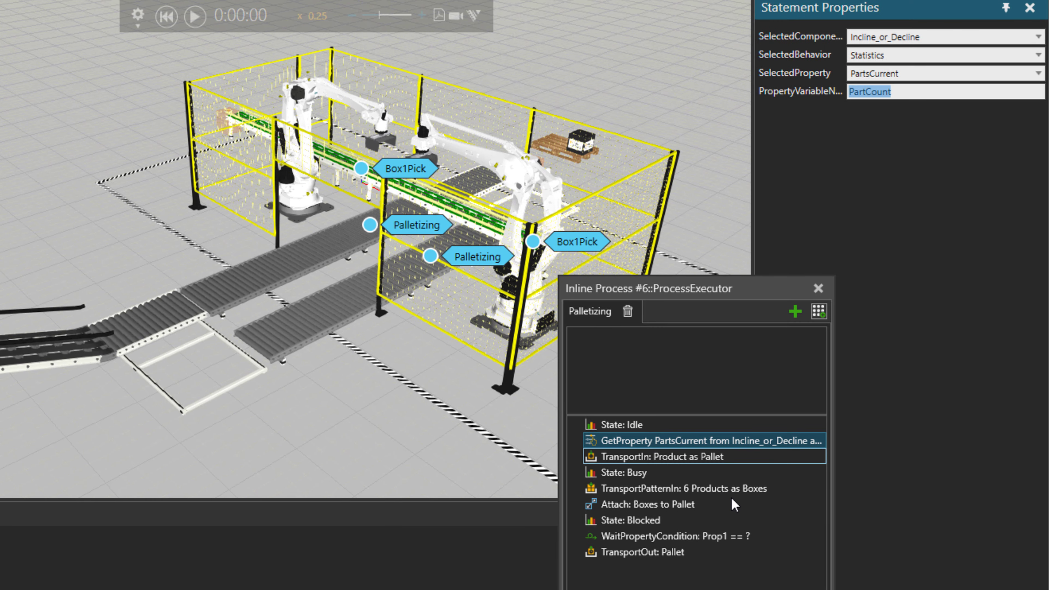
Set the WaitPropertyCondition statement's VariableName to PartCount and Condition to 0.
click(730, 536)
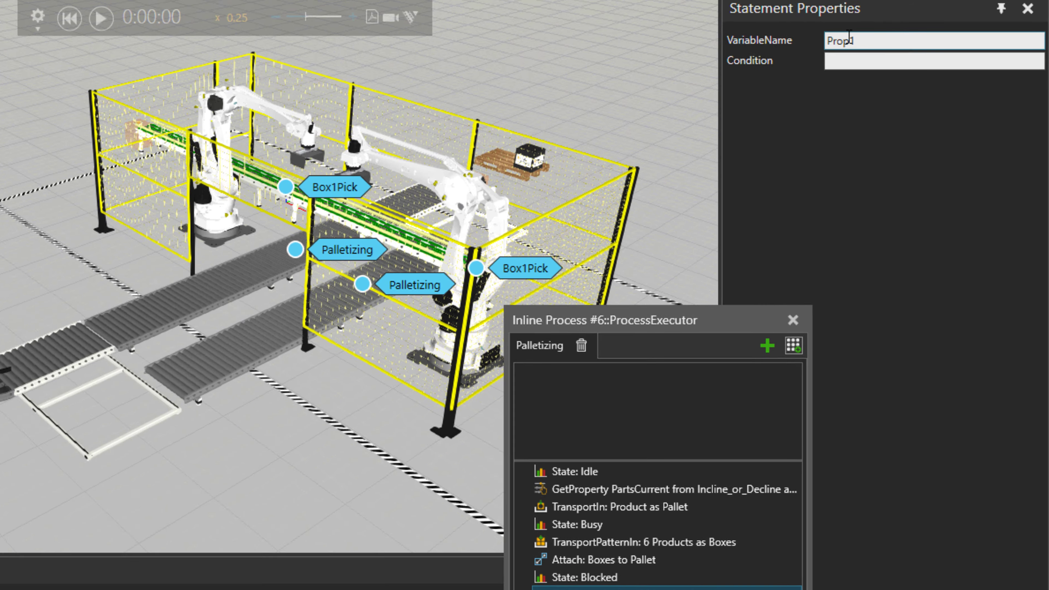
double_click(843, 41)
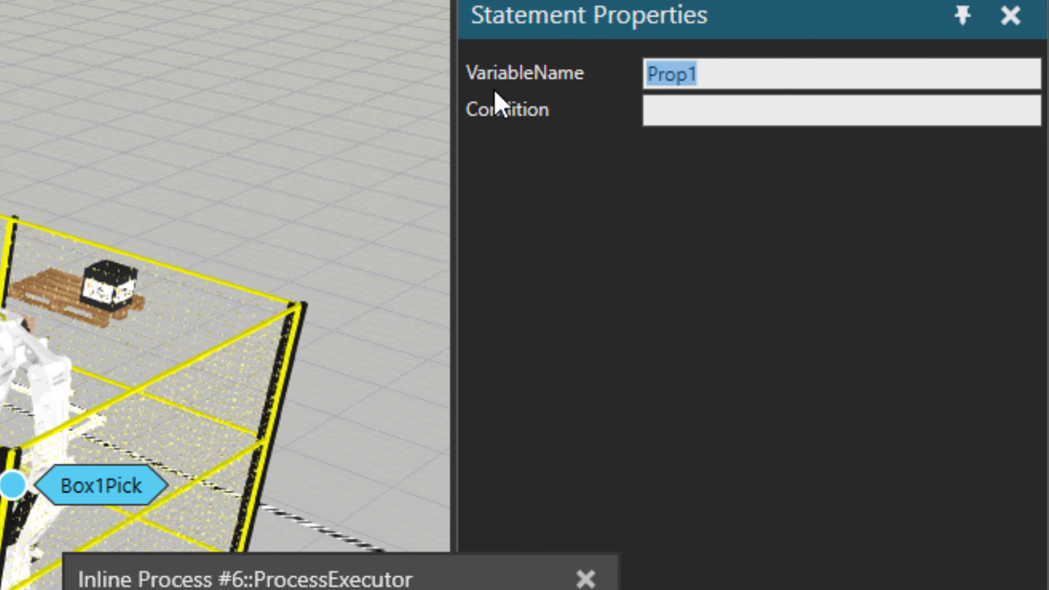
text(P)
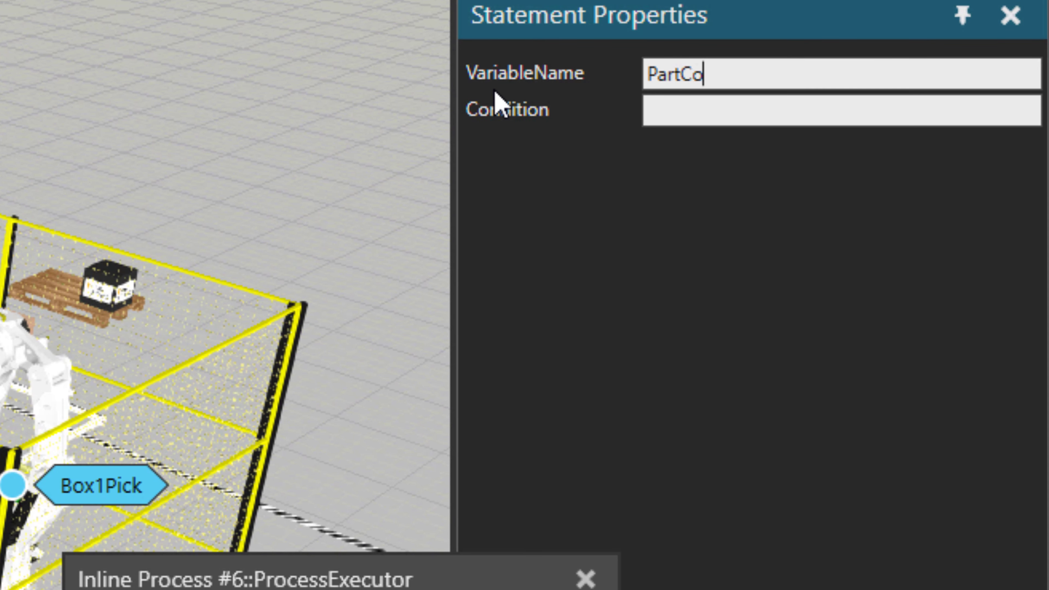
key(Return)
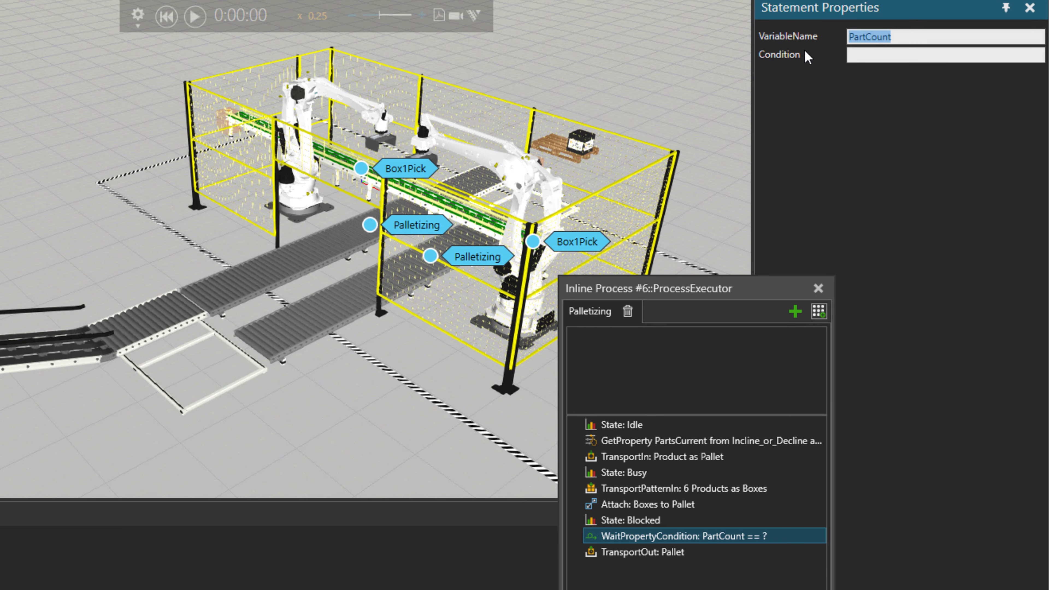
click(854, 56)
text(0)
key(Return)
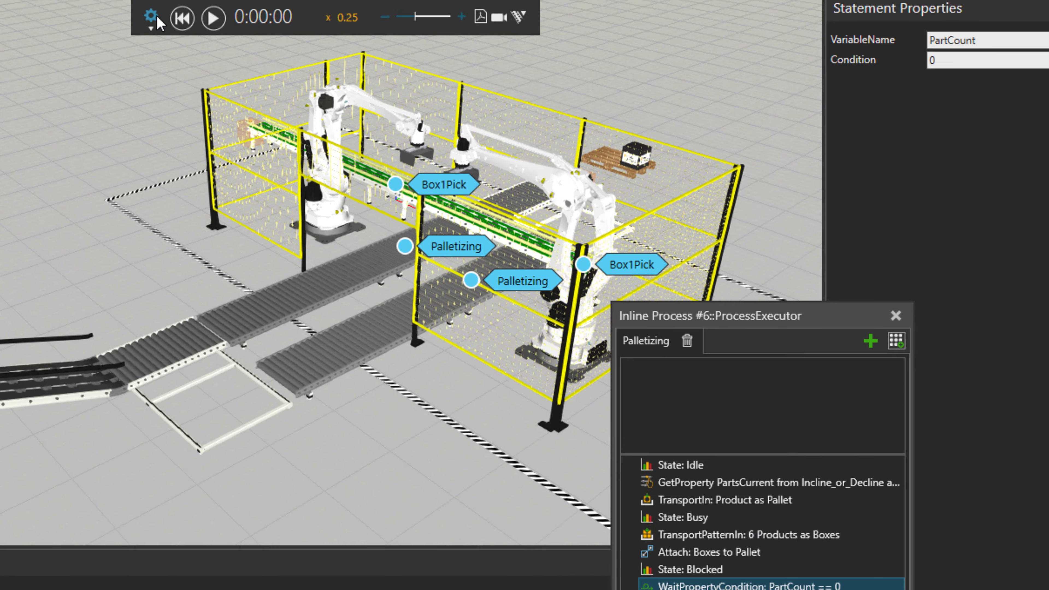
Review the simulation settings, then lower playback speed to x0.04.
click(140, 18)
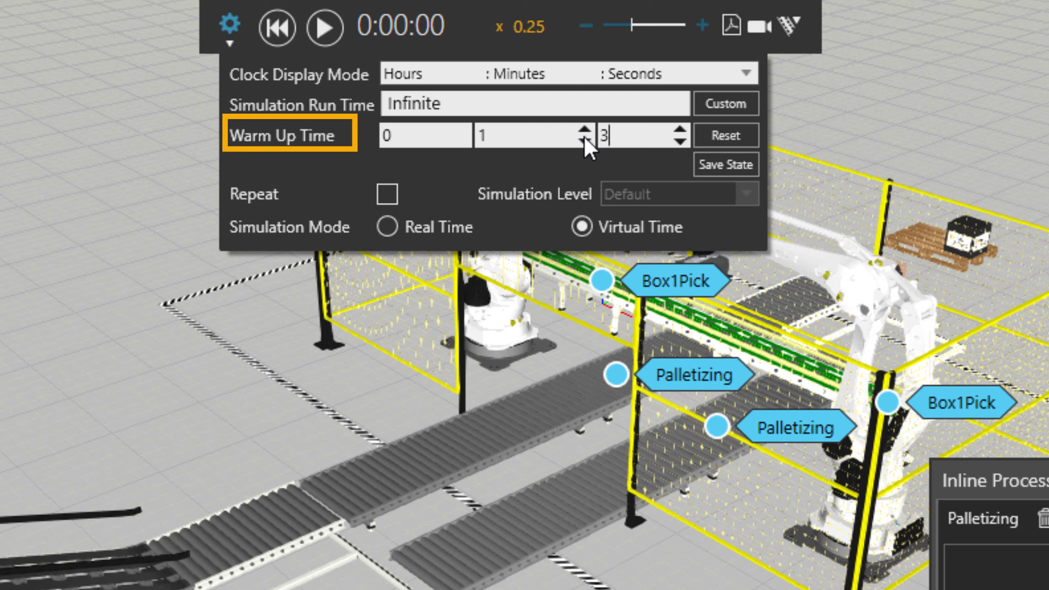
click(291, 31)
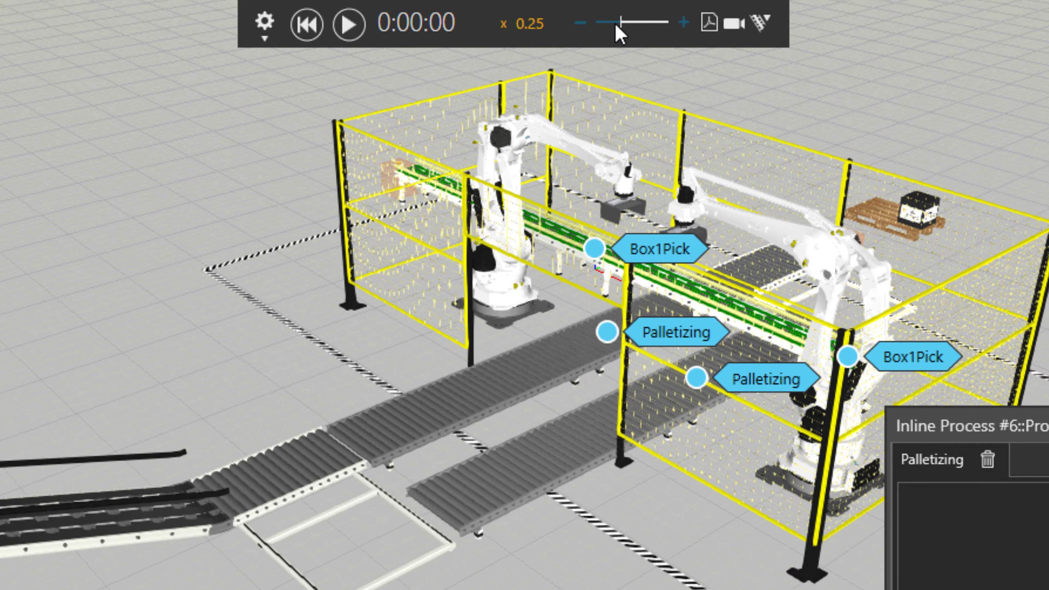
drag(617, 26, 606, 25)
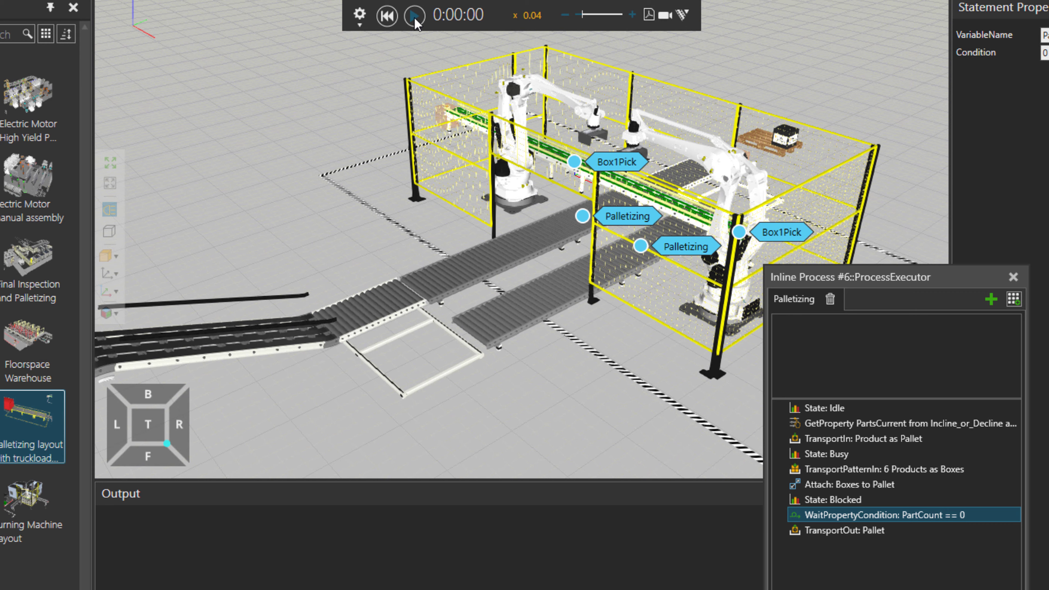
Run the palletizing simulation and raise the playback speed to about x0.13.
click(415, 19)
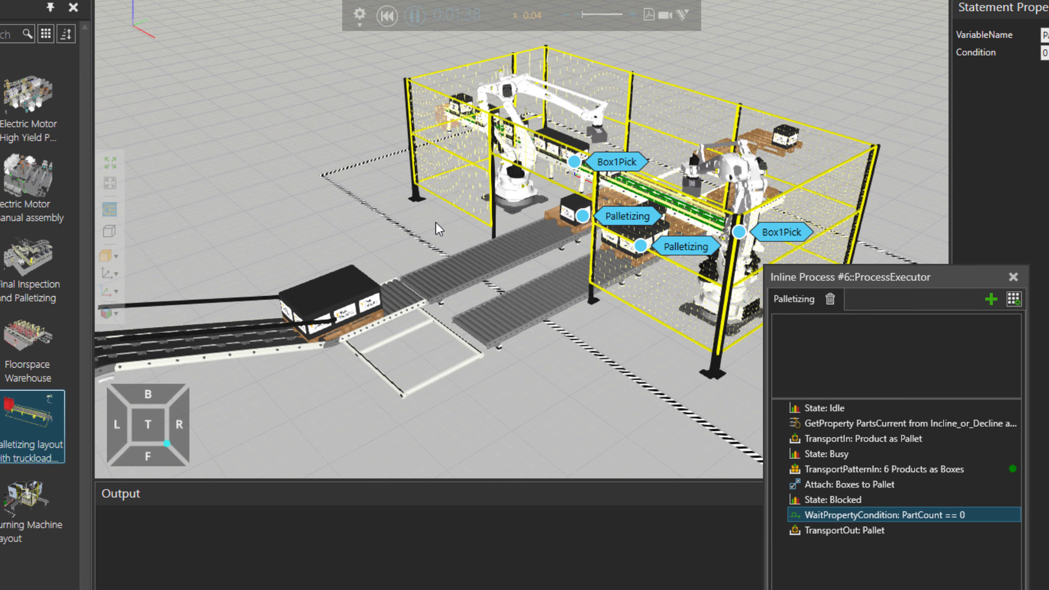
right_drag(532, 297, 607, 365)
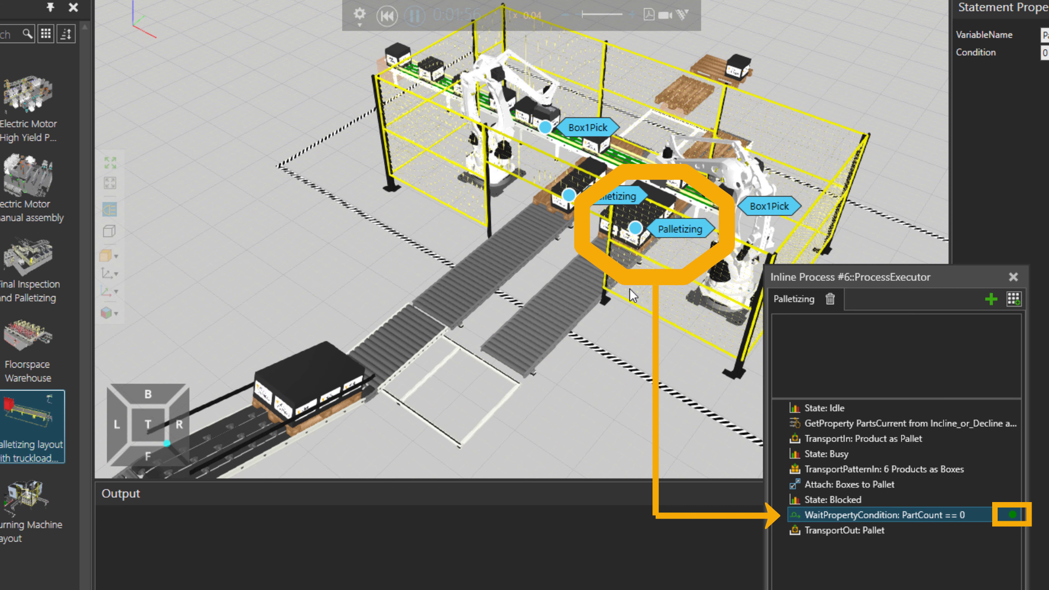
click(633, 16)
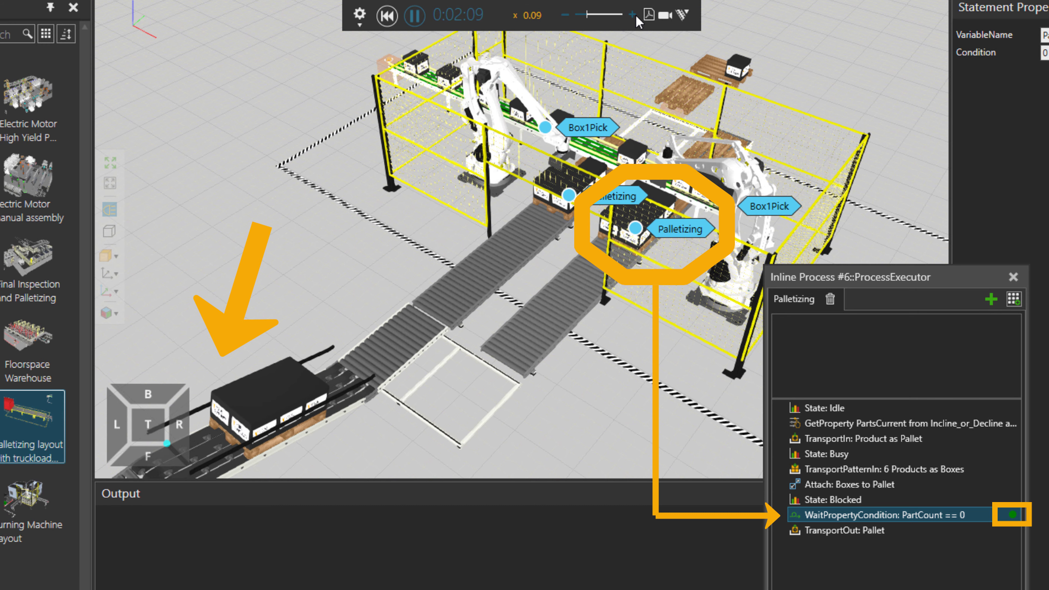
click(637, 17)
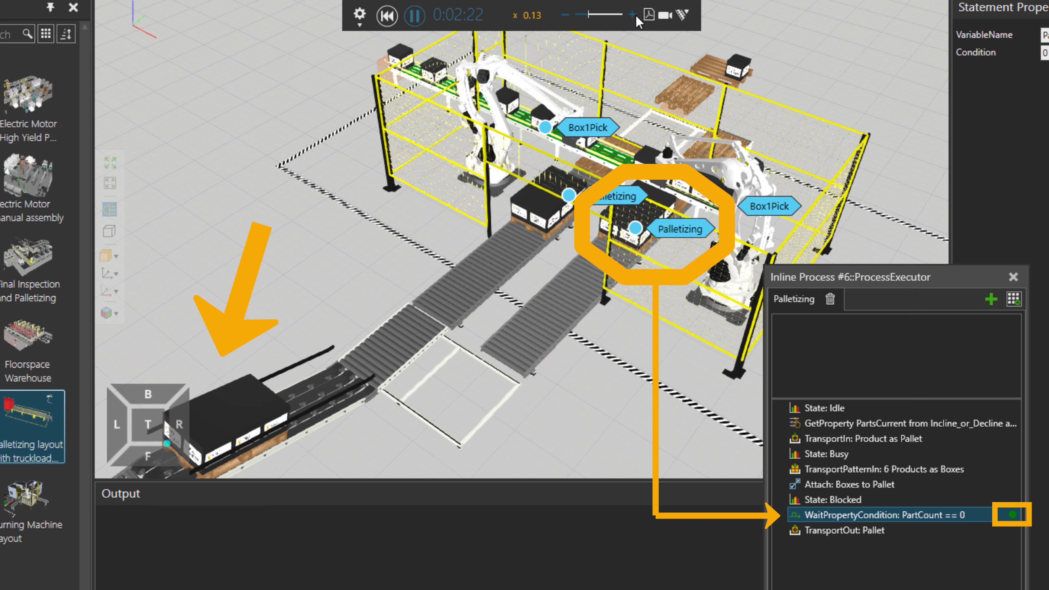